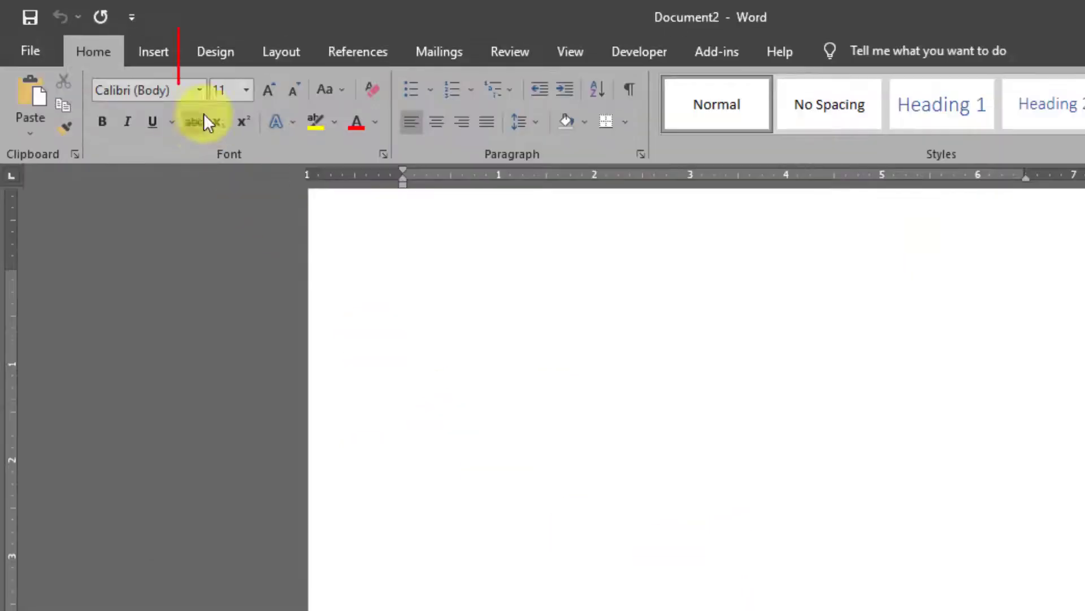
# Step: Give the page a black background and landscape orientation
pyautogui.click(218, 51)
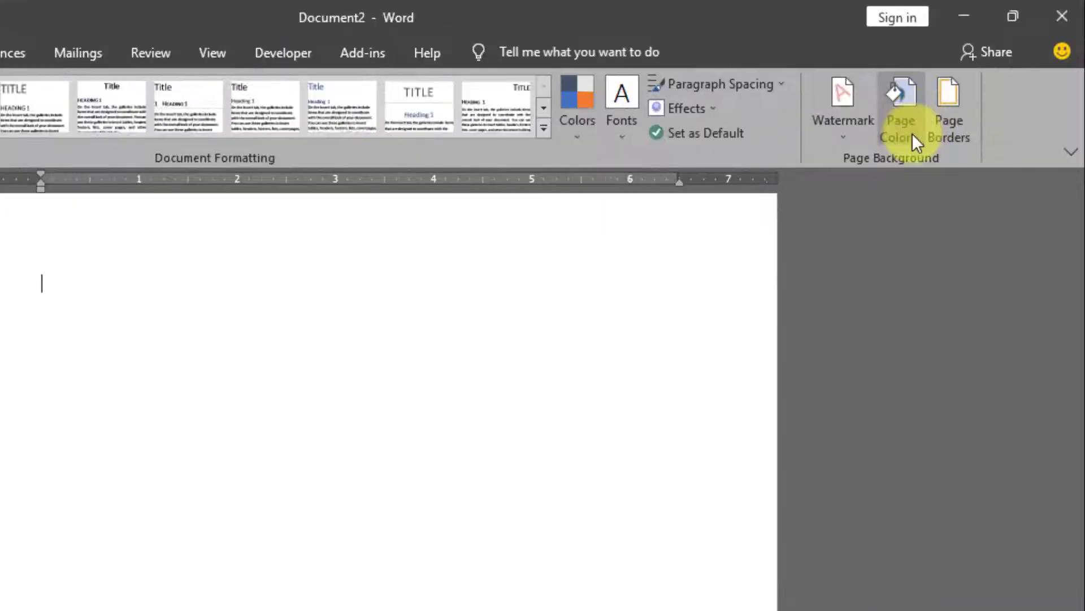
pyautogui.click(913, 138)
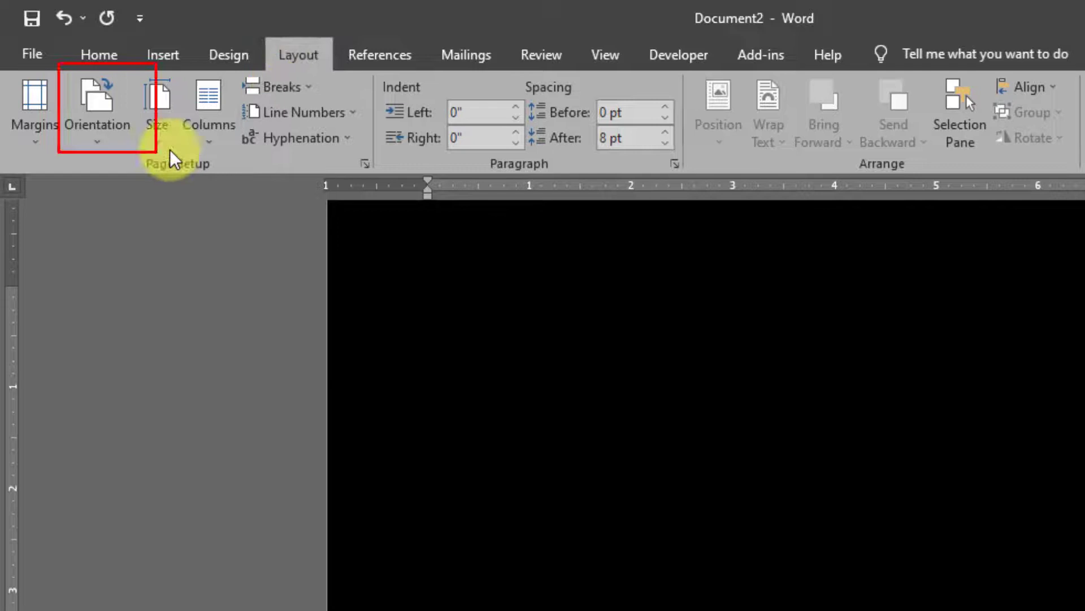
pyautogui.click(101, 145)
pyautogui.click(137, 227)
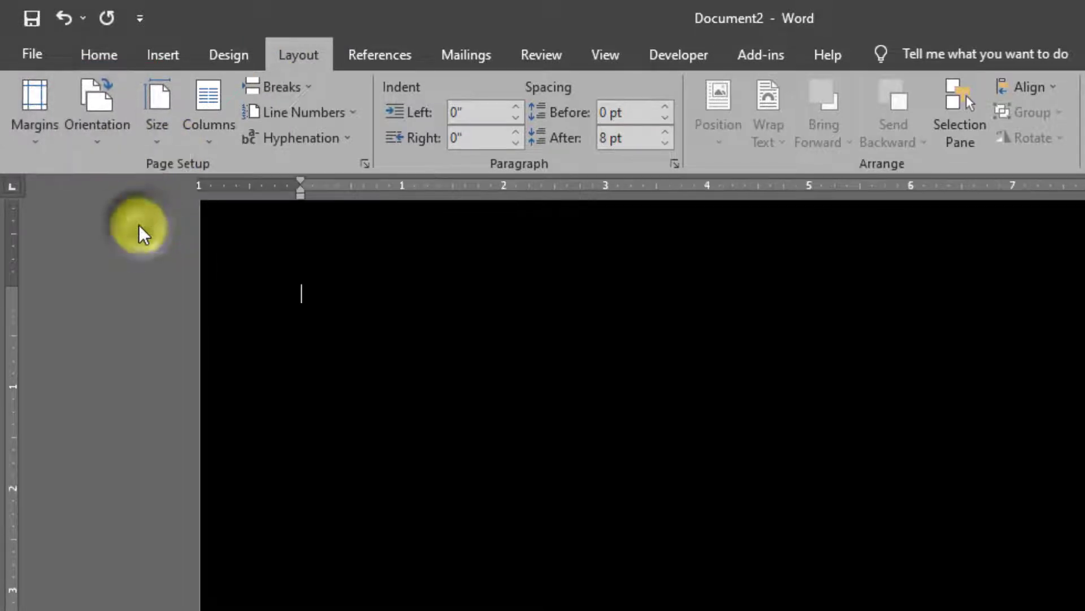
# Step: Set the paper size to Legal and zoom out to 89% so the page fits
pyautogui.click(157, 138)
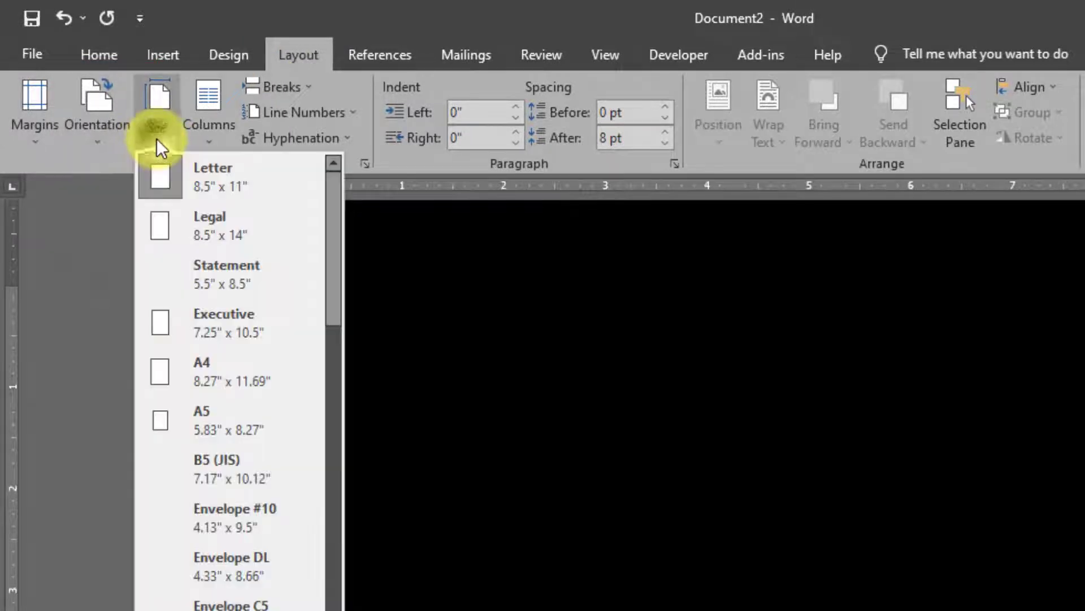
pyautogui.click(249, 221)
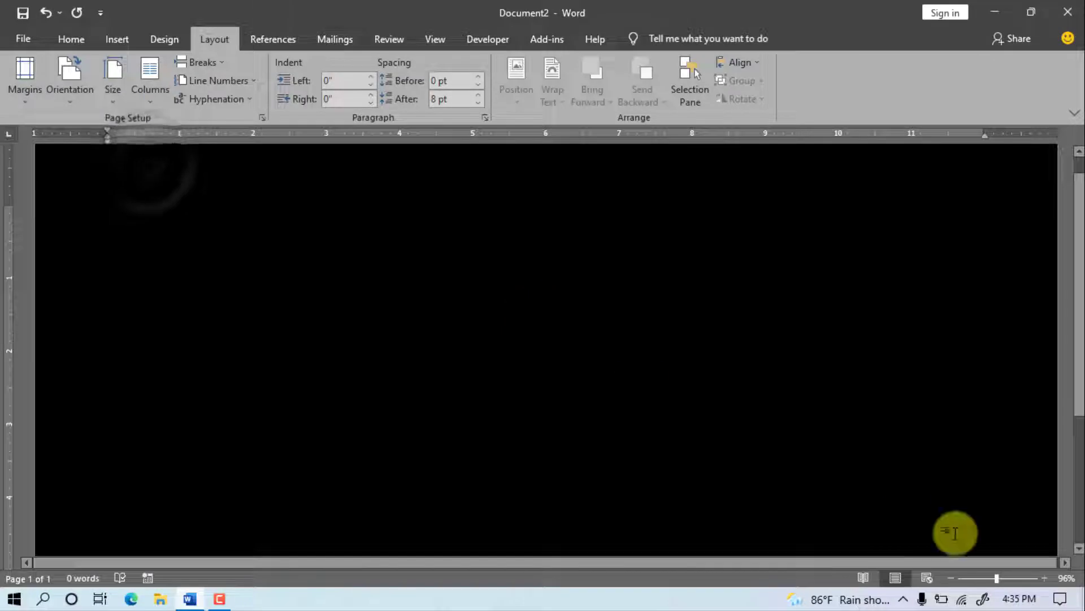
pyautogui.moveTo(998, 577); pyautogui.dragTo(994, 578)
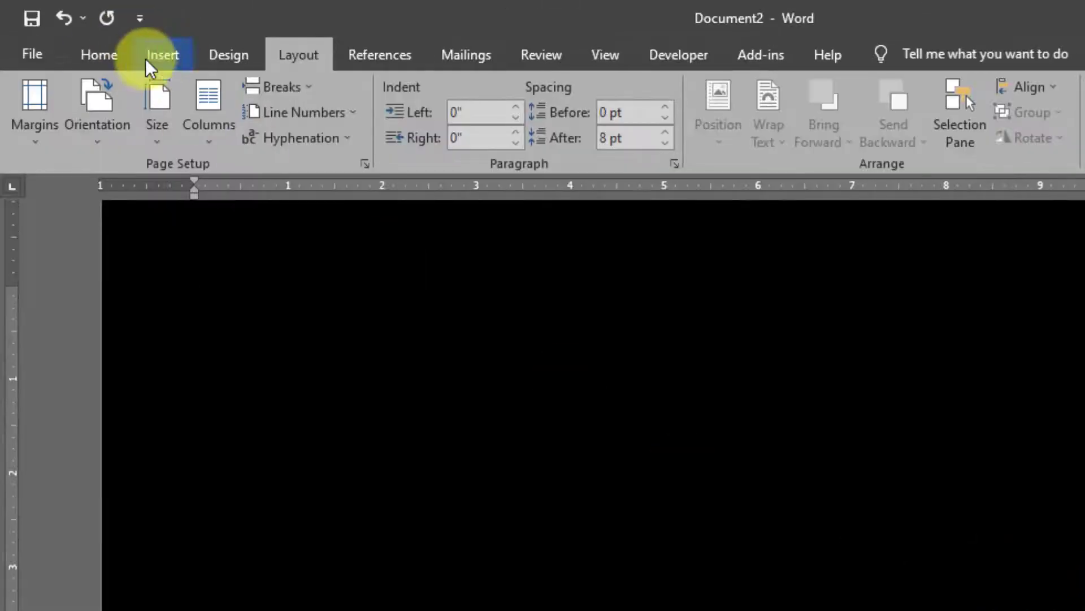
pyautogui.click(147, 59)
# Step: Draw an outline-free blue Pentagon arrow, rotate it upright and place it lower left
pyautogui.click(299, 90)
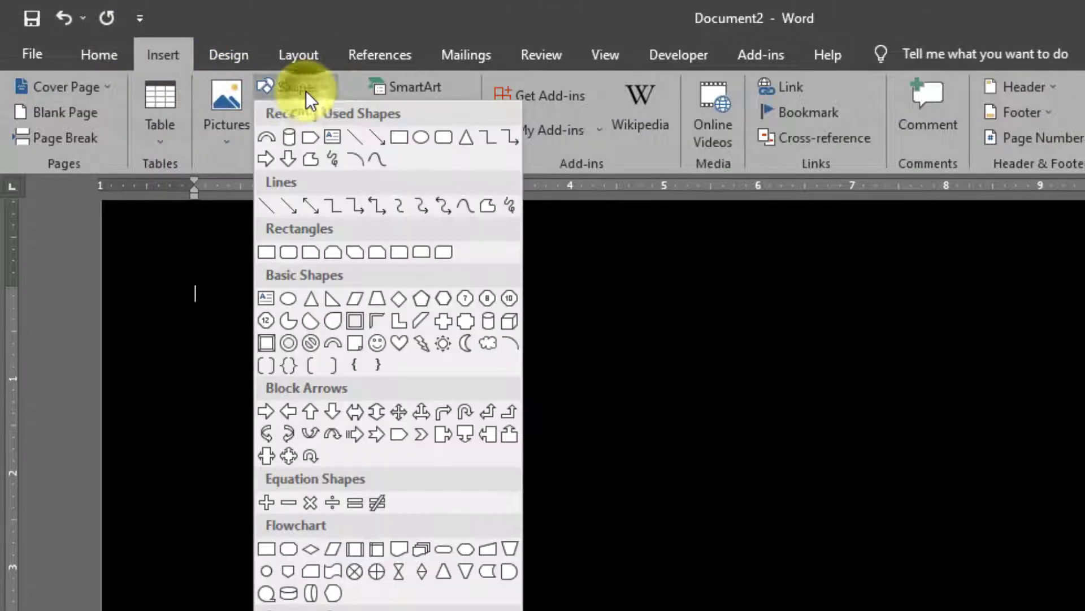
pyautogui.click(403, 440)
pyautogui.moveTo(350, 304); pyautogui.dragTo(709, 383)
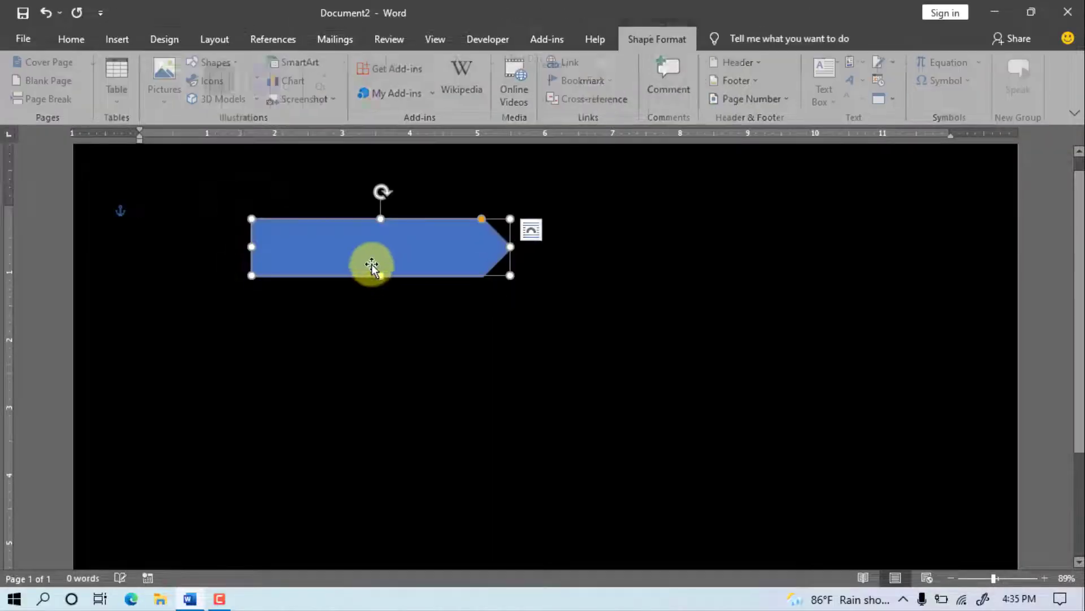
pyautogui.click(392, 81)
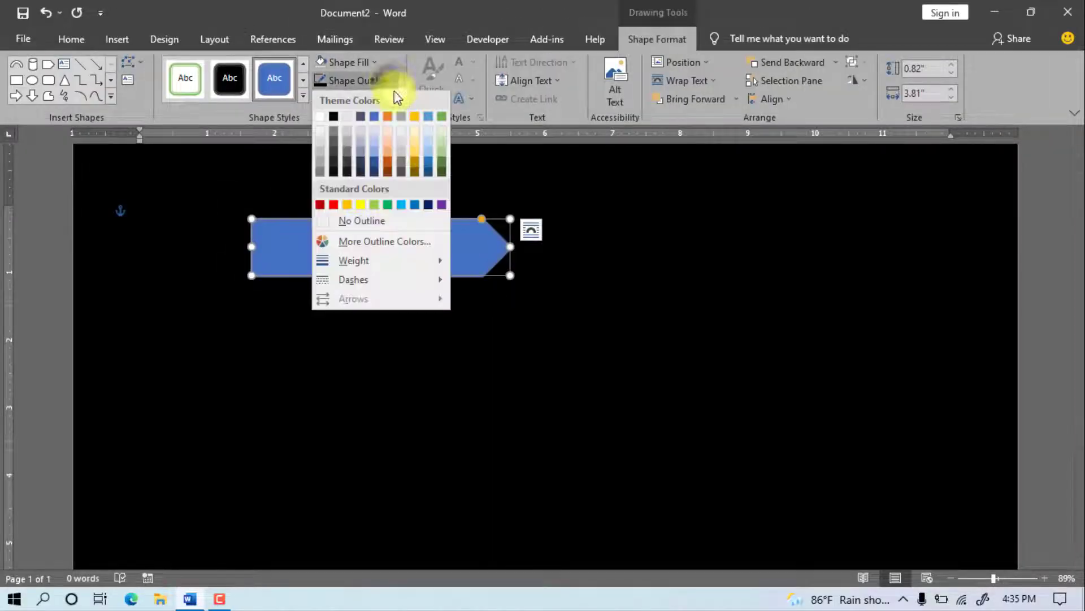
pyautogui.click(368, 225)
pyautogui.moveTo(381, 270); pyautogui.dragTo(381, 259)
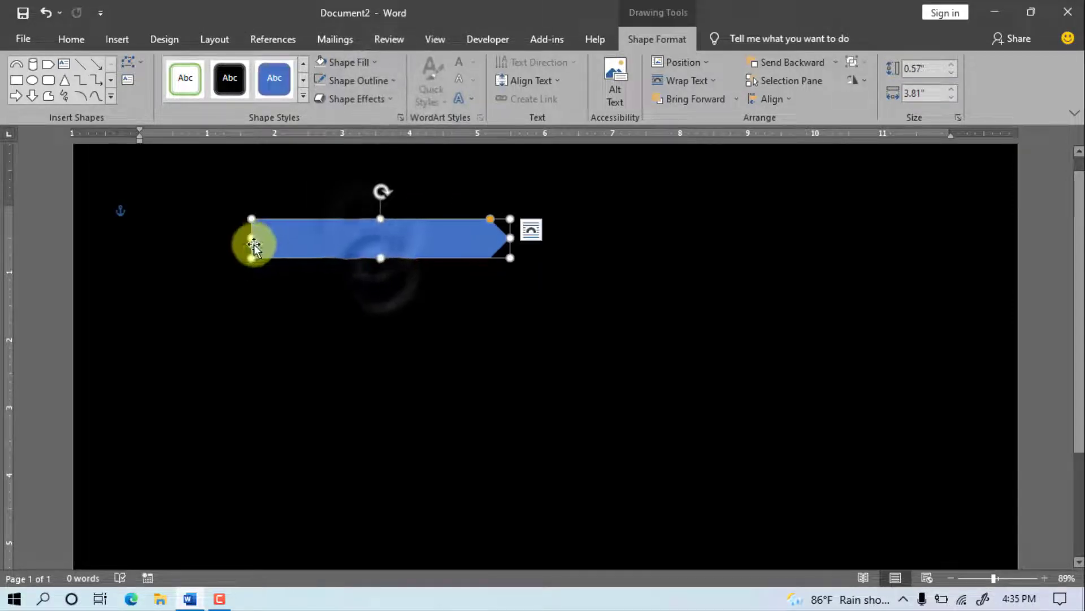
pyautogui.moveTo(382, 191); pyautogui.dragTo(288, 249)
pyautogui.moveTo(356, 230); pyautogui.dragTo(327, 392)
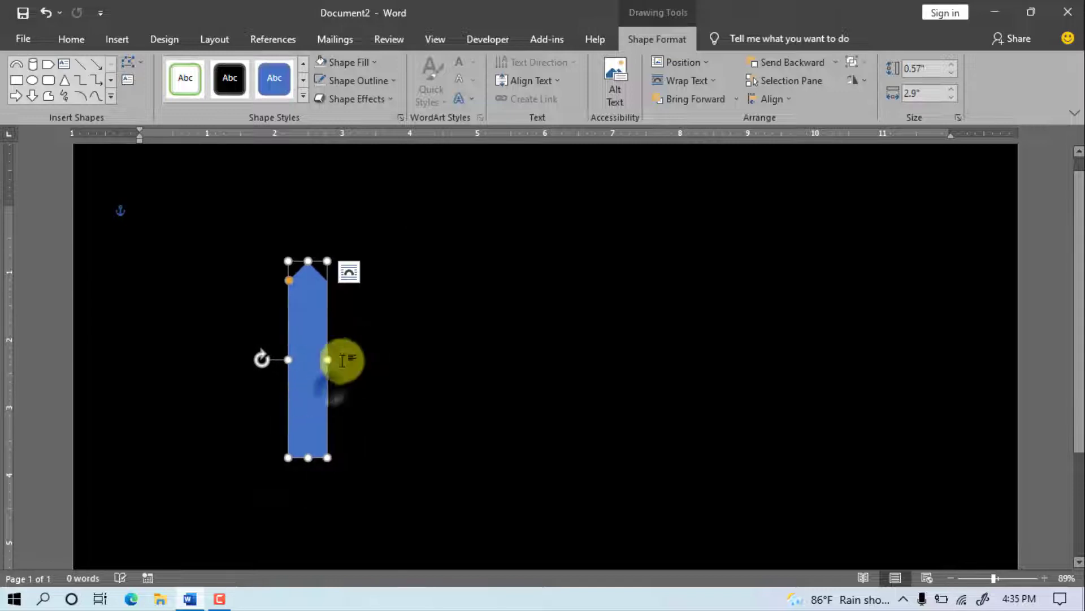
# Step: Use Edit Points to lengthen and slant the arrow into a tall panel
pyautogui.click(132, 62)
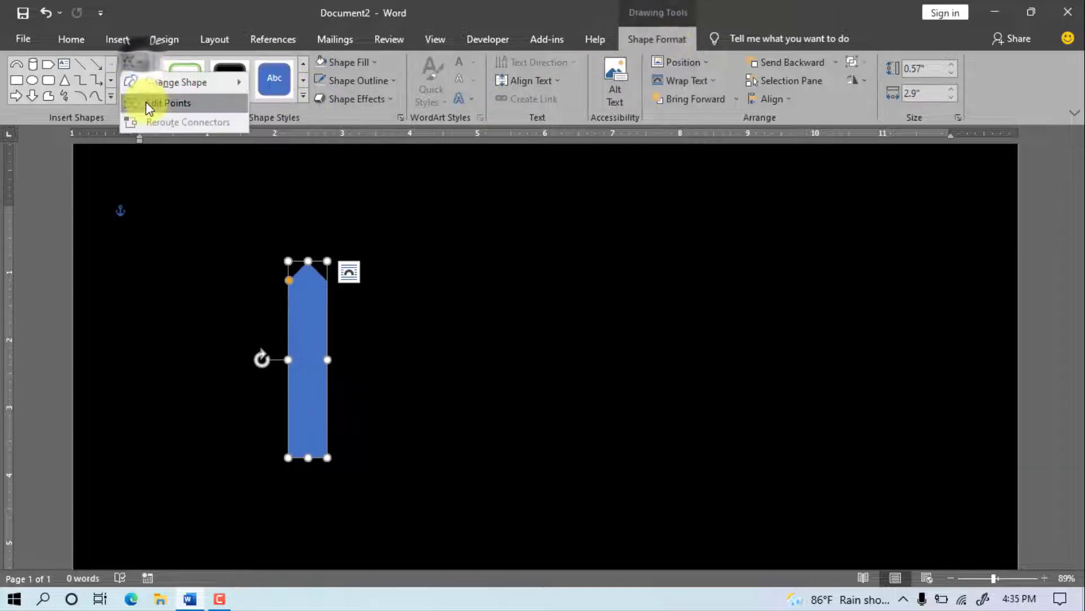
pyautogui.click(164, 103)
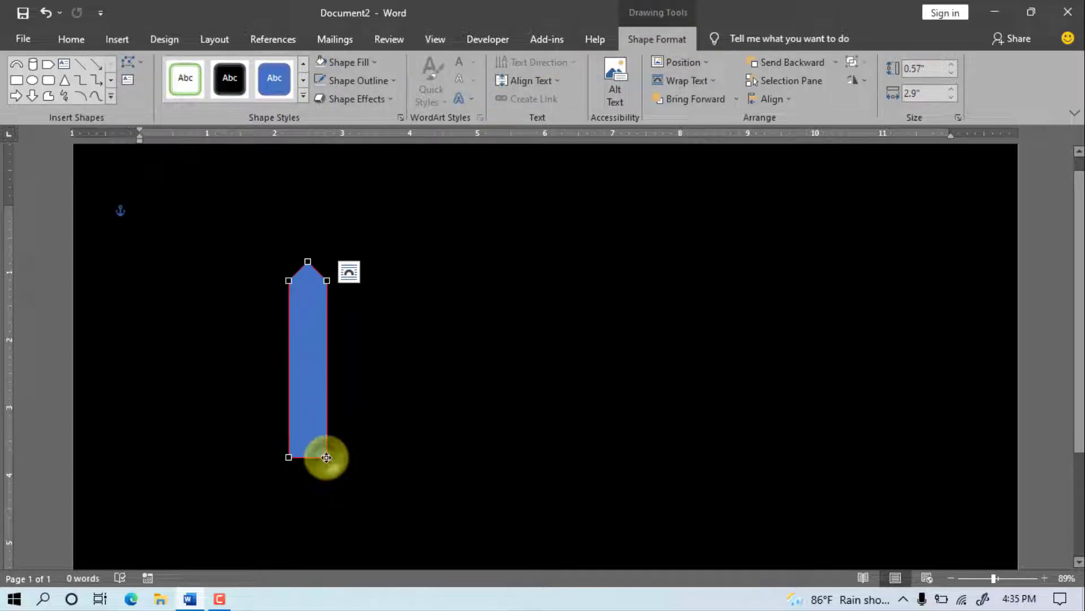
pyautogui.moveTo(326, 457); pyautogui.dragTo(324, 497)
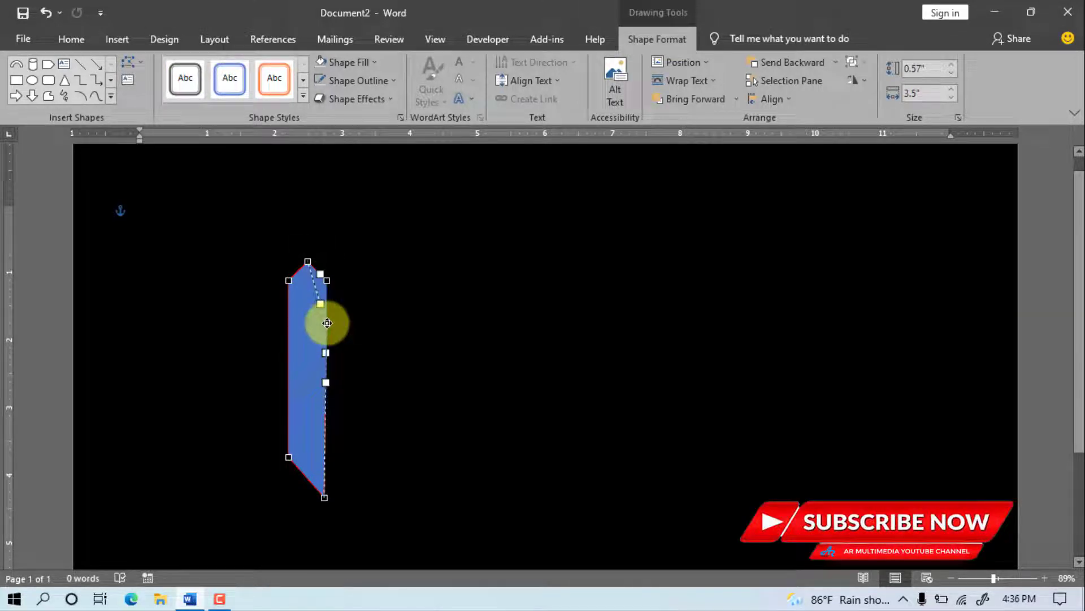
pyautogui.moveTo(288, 281); pyautogui.dragTo(292, 292)
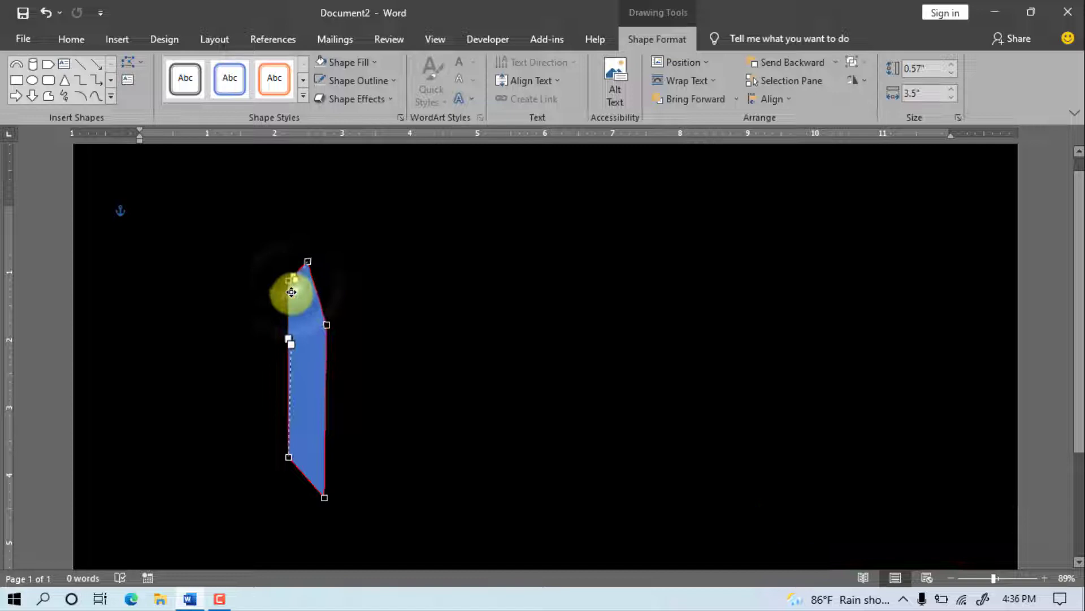
pyautogui.click(439, 300)
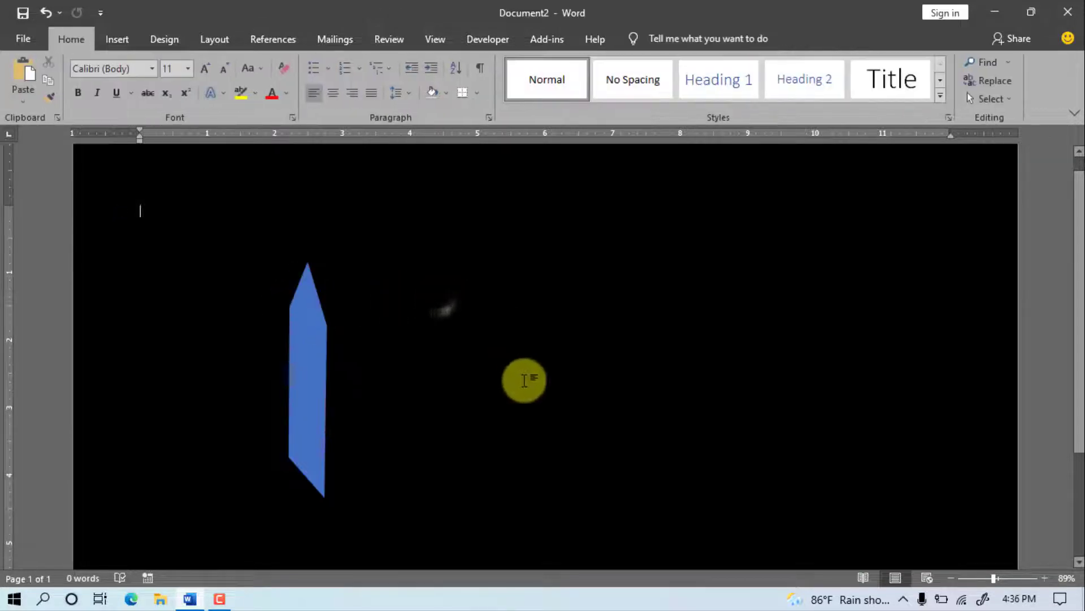
# Step: Draw a narrow vertical rectangle beside the panel with no outline
pyautogui.click(117, 39)
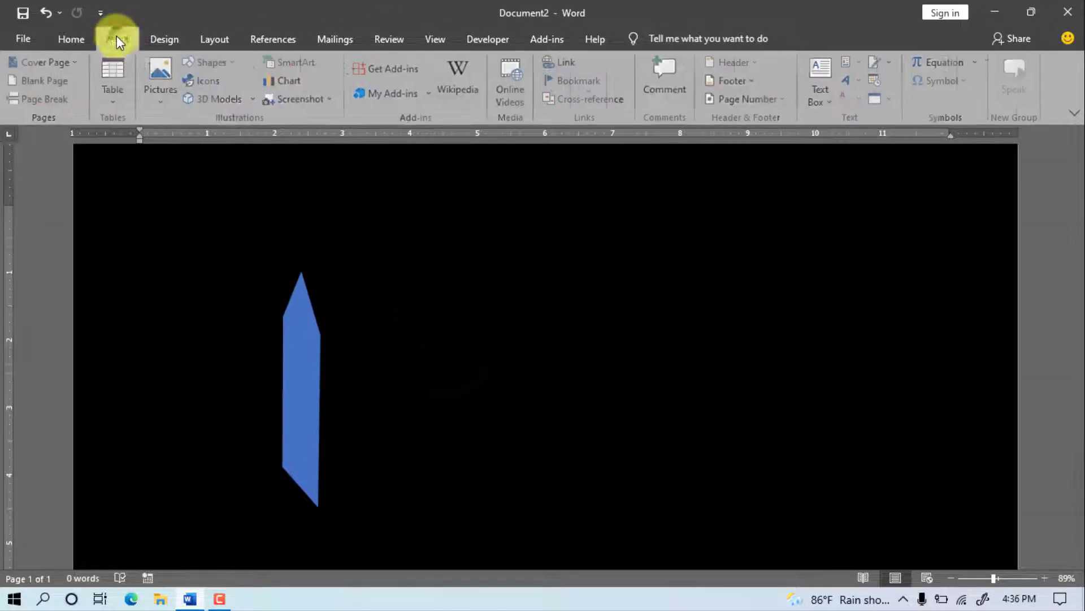
pyautogui.click(218, 63)
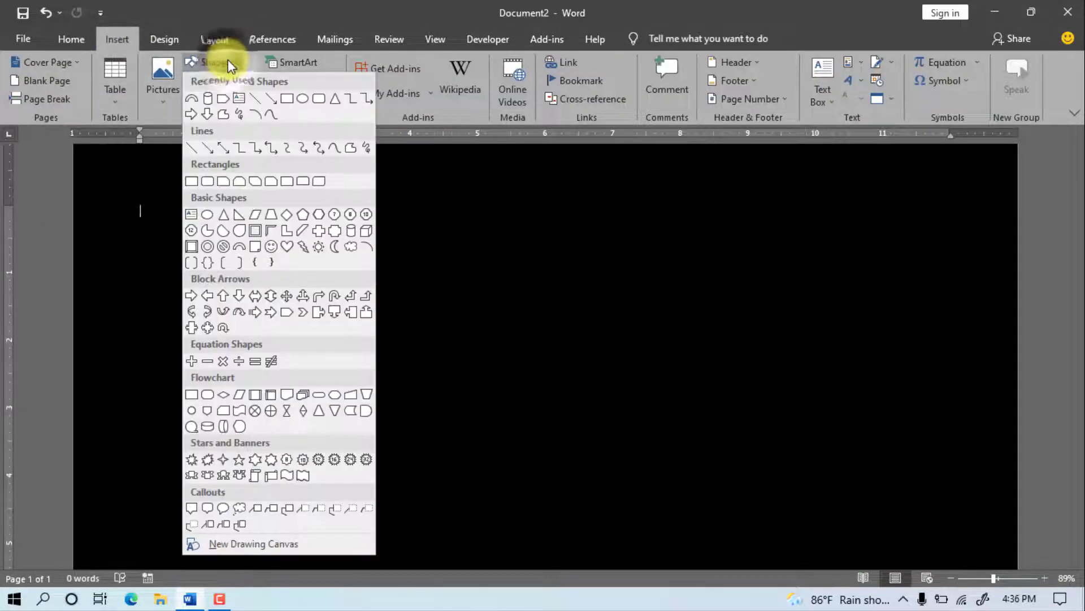
pyautogui.click(352, 220)
pyautogui.moveTo(410, 275)
pyautogui.mouseDown()
pyautogui.moveTo(425, 397)
pyautogui.moveTo(418, 389)
pyautogui.mouseUp()
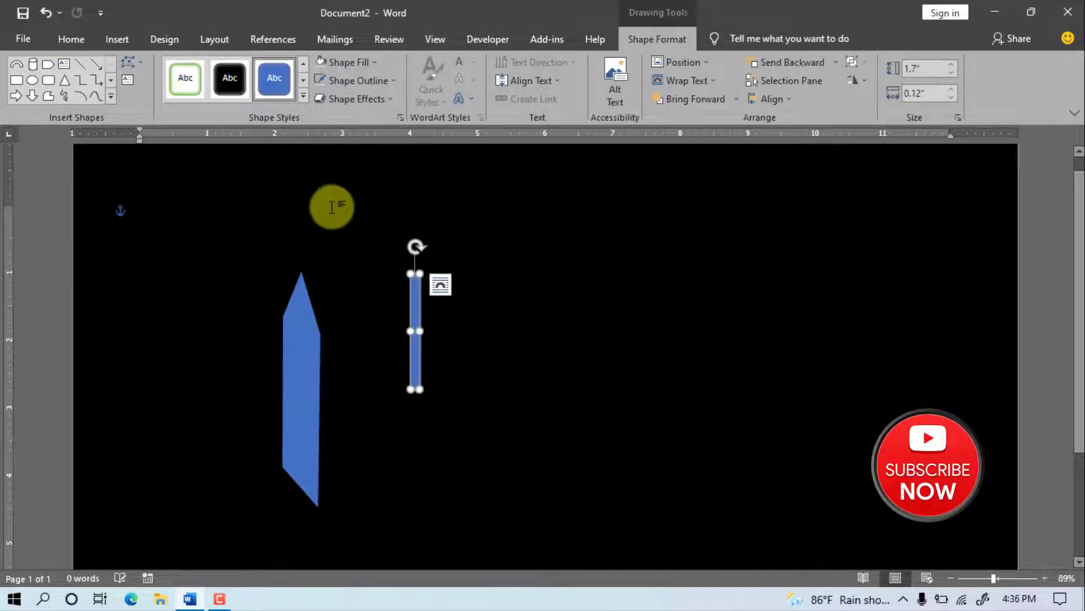
pyautogui.click(363, 80)
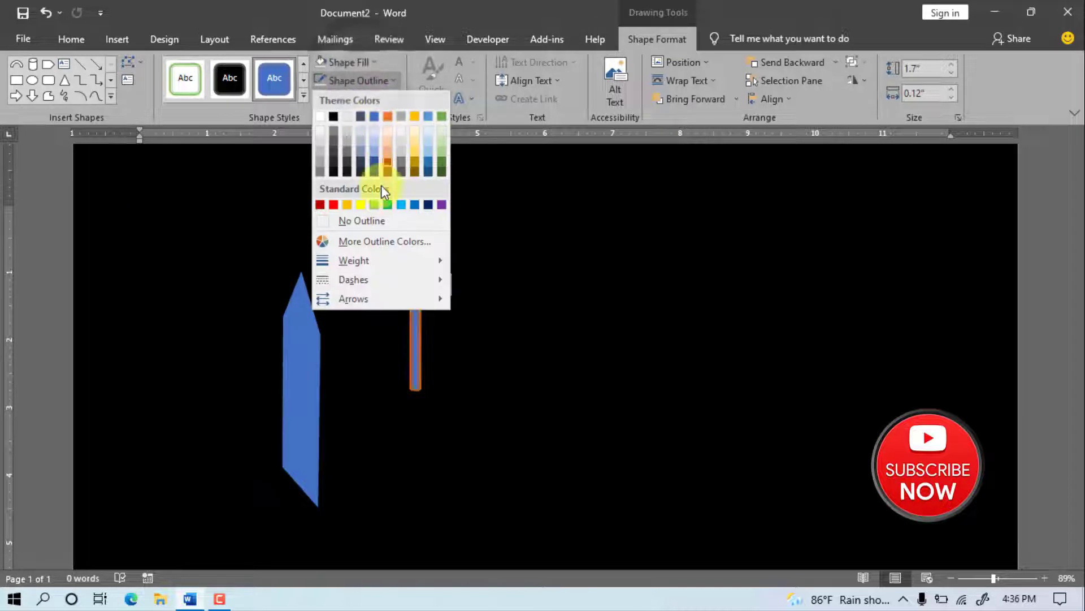
pyautogui.click(368, 226)
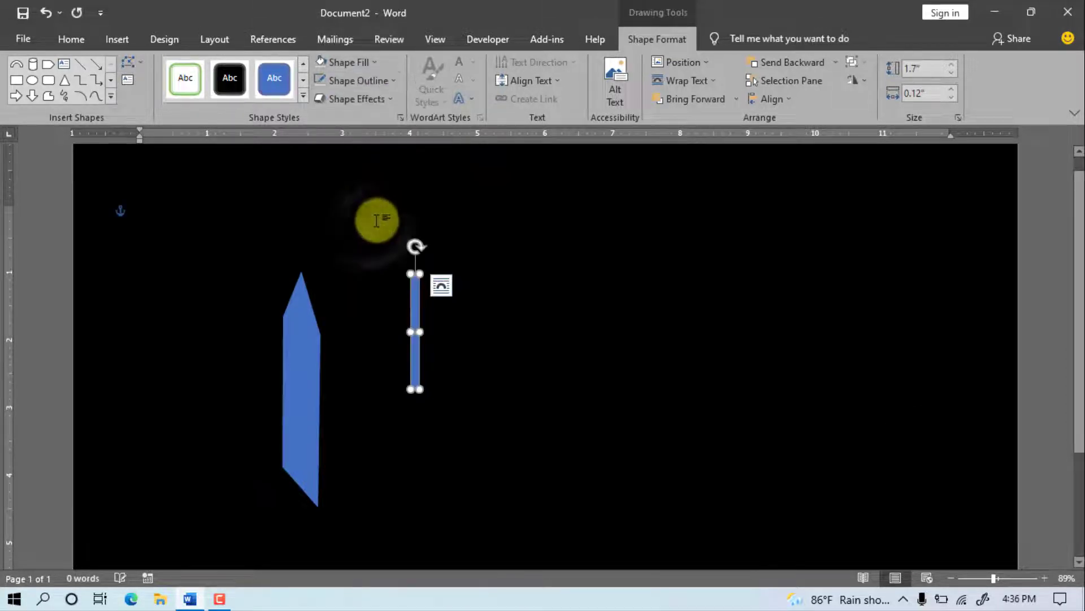
# Step: Fill the bar white, tilt it nearly horizontal and set it on the panel's top
pyautogui.click(379, 62)
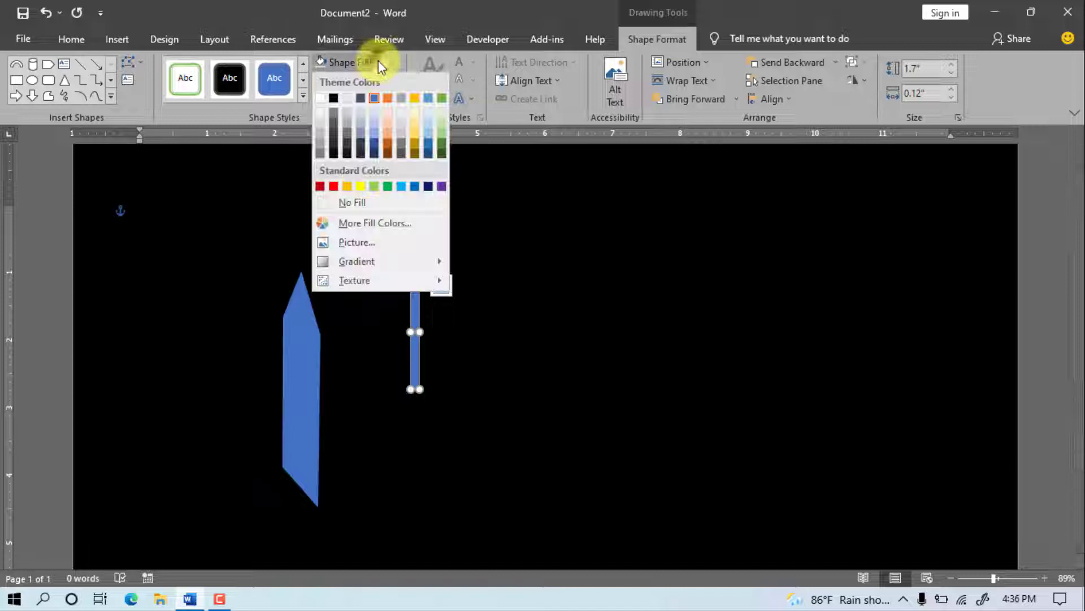
pyautogui.click(333, 100)
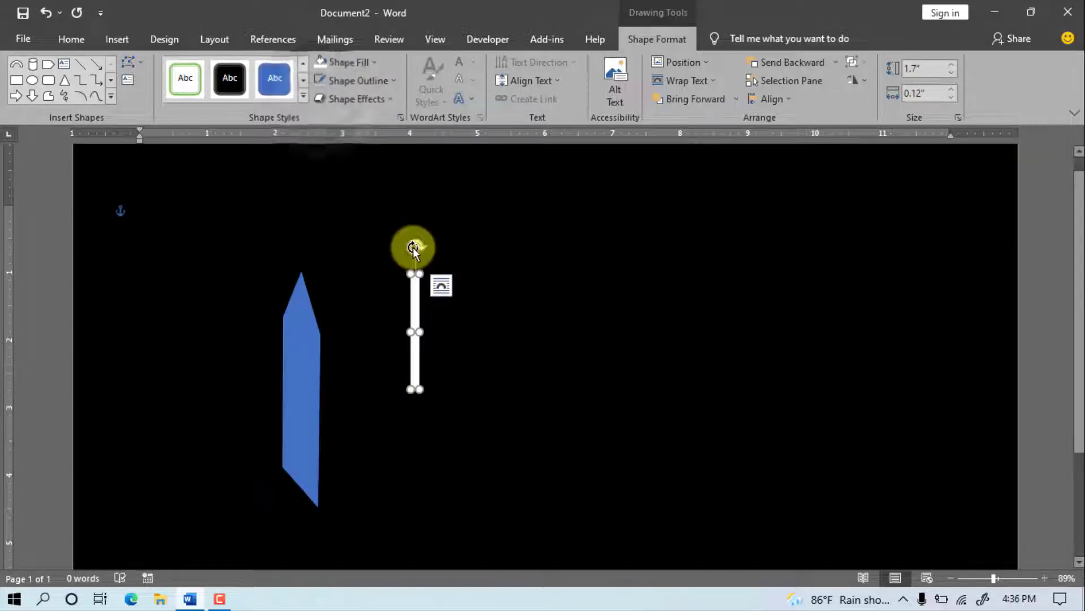
pyautogui.moveTo(417, 246); pyautogui.dragTo(358, 342)
pyautogui.moveTo(421, 329); pyautogui.dragTo(363, 259)
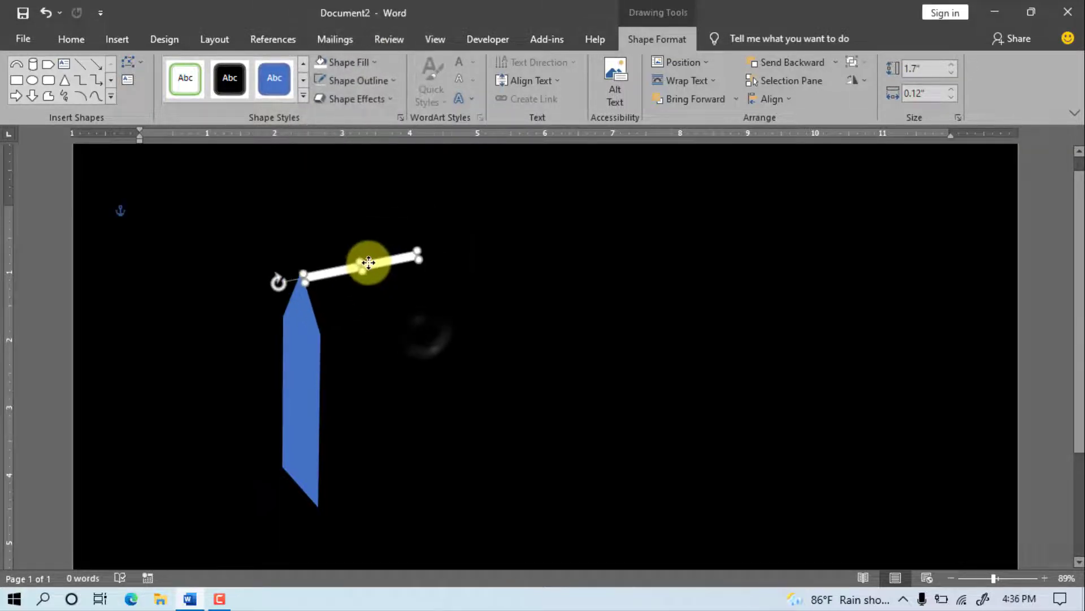
pyautogui.click(568, 354)
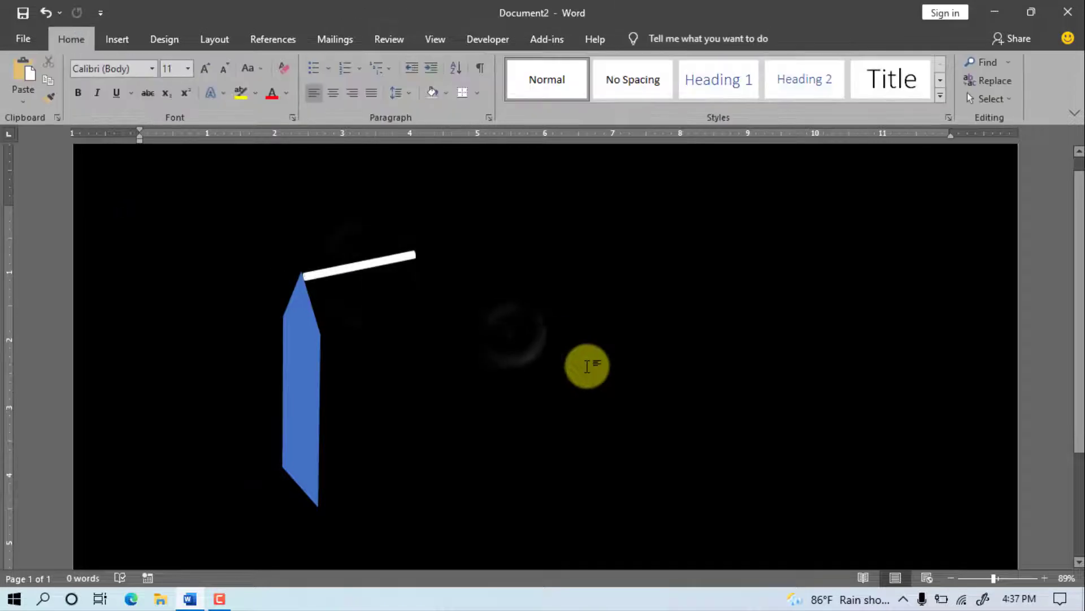
# Step: Duplicate the blue panel, move the copy right and send it behind the white bar
pyautogui.click(310, 378)
pyautogui.hotkey('ctrl', 'c')
pyautogui.click(74, 37)
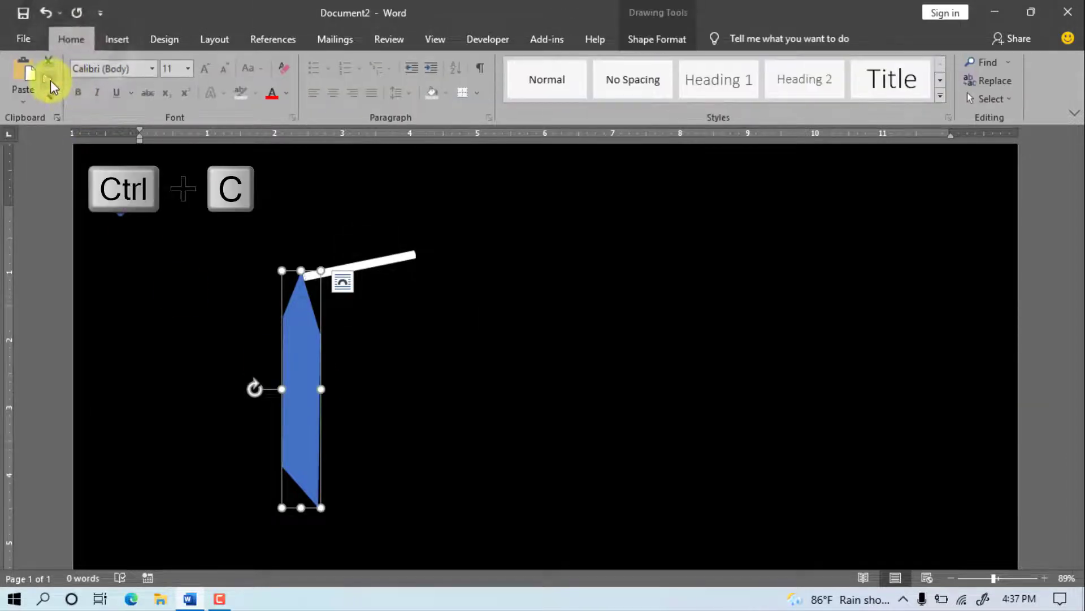
pyautogui.hotkey('ctrl', 'v')
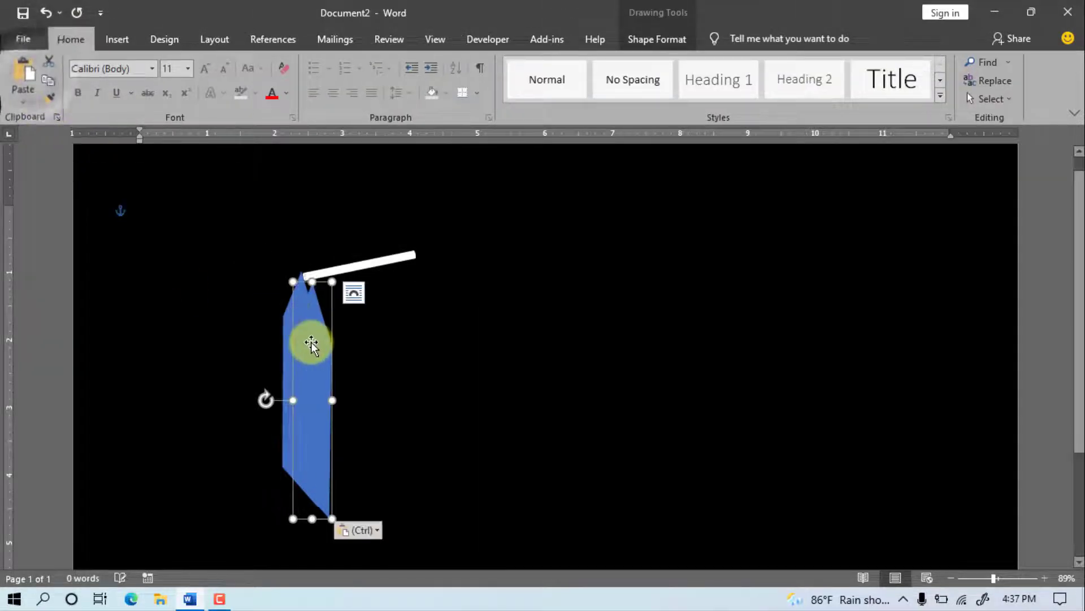
pyautogui.moveTo(311, 346); pyautogui.dragTo(416, 310)
pyautogui.rightClick(417, 312)
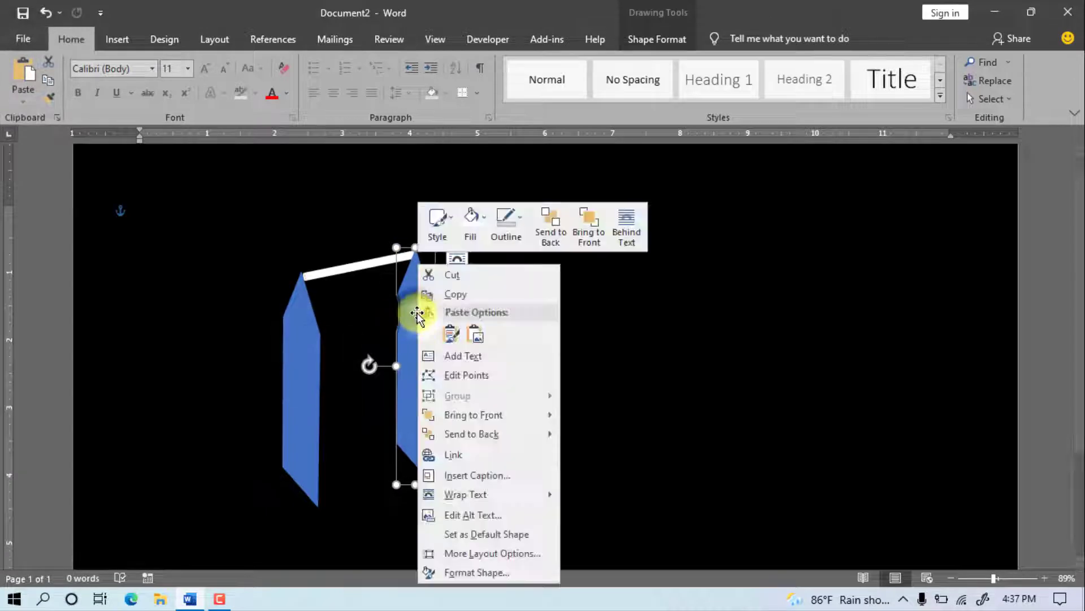
pyautogui.click(508, 429)
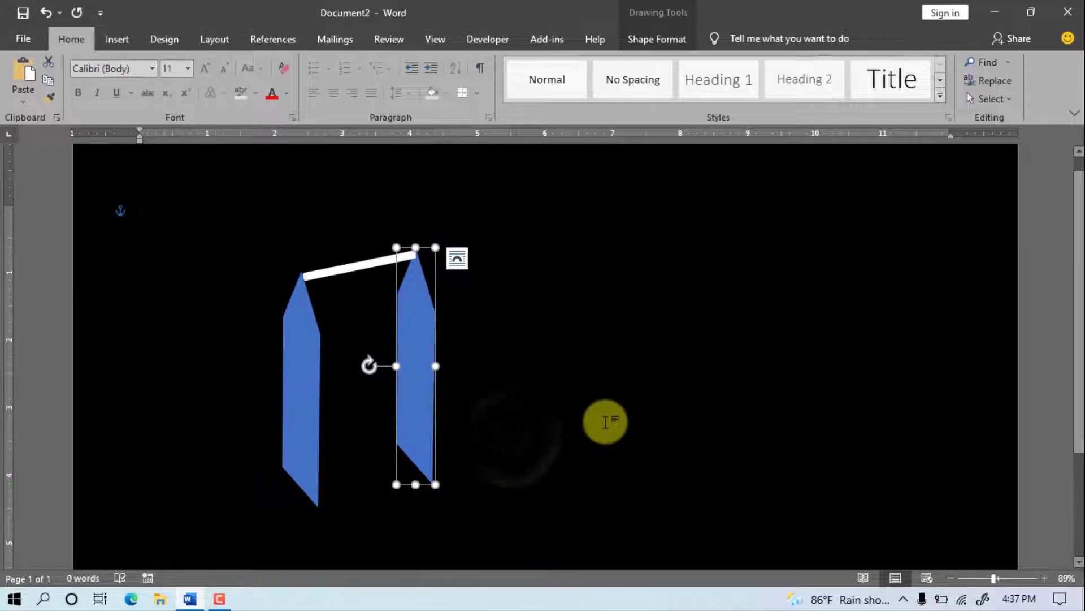
pyautogui.click(588, 423)
# Step: Trace a freeform front face connecting the corners of both side panels
pyautogui.click(122, 39)
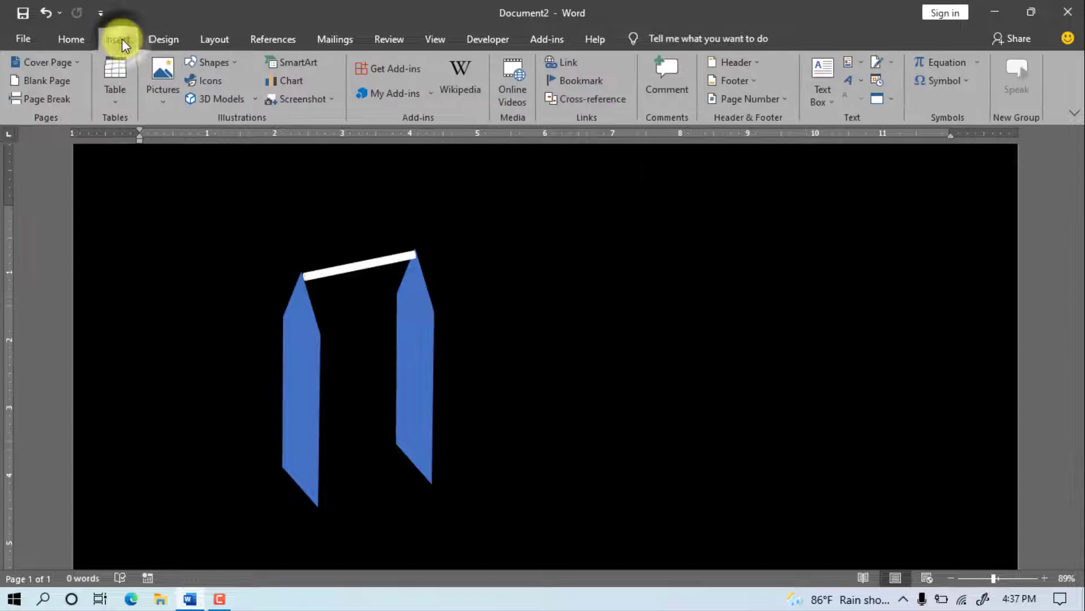
pyautogui.click(209, 63)
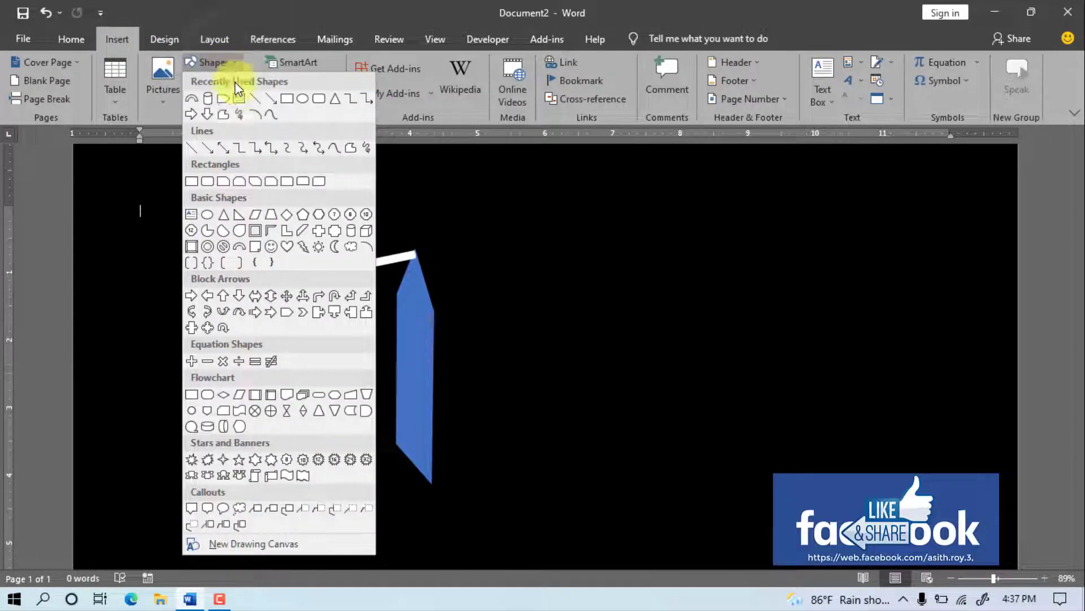
pyautogui.click(226, 117)
pyautogui.click(298, 283)
pyautogui.click(318, 497)
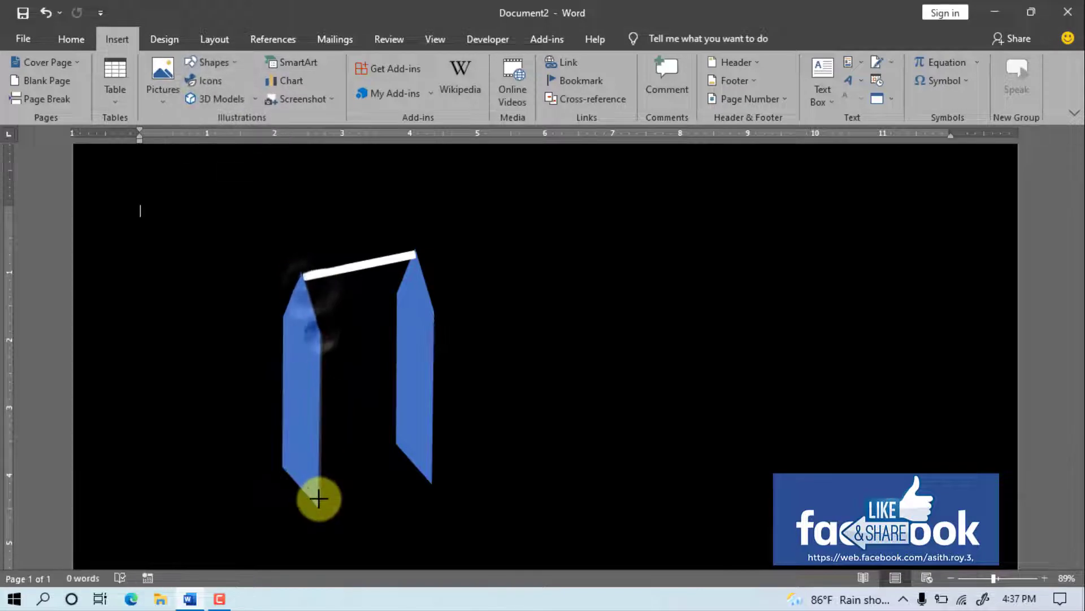
pyautogui.click(433, 486)
pyautogui.click(433, 310)
pyautogui.click(414, 254)
pyautogui.click(302, 277)
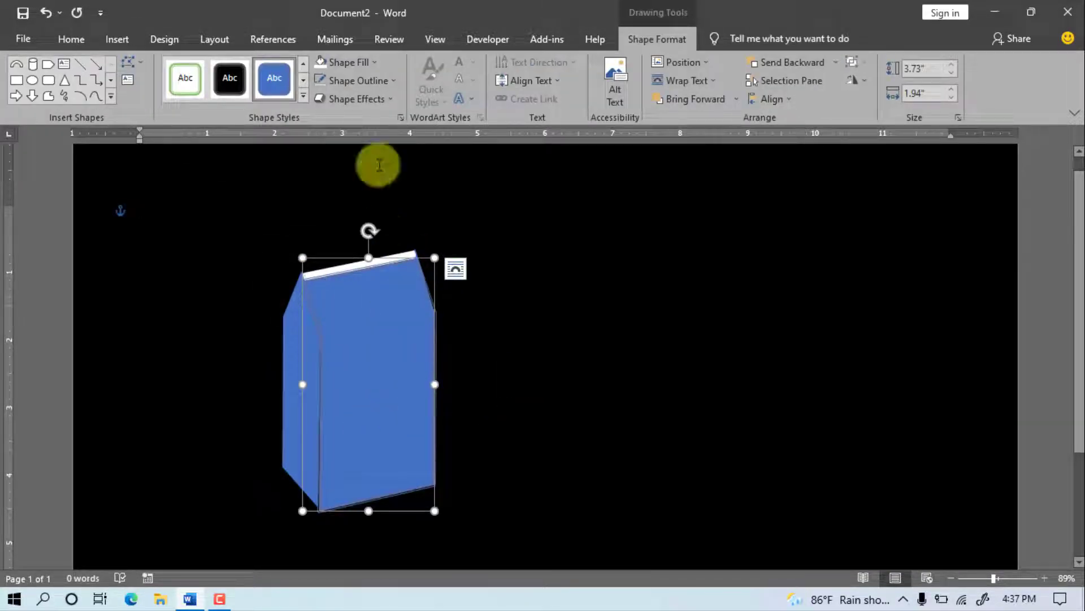
# Step: Fill the front face light blue with no outline, then zoom to 108%
pyautogui.click(373, 63)
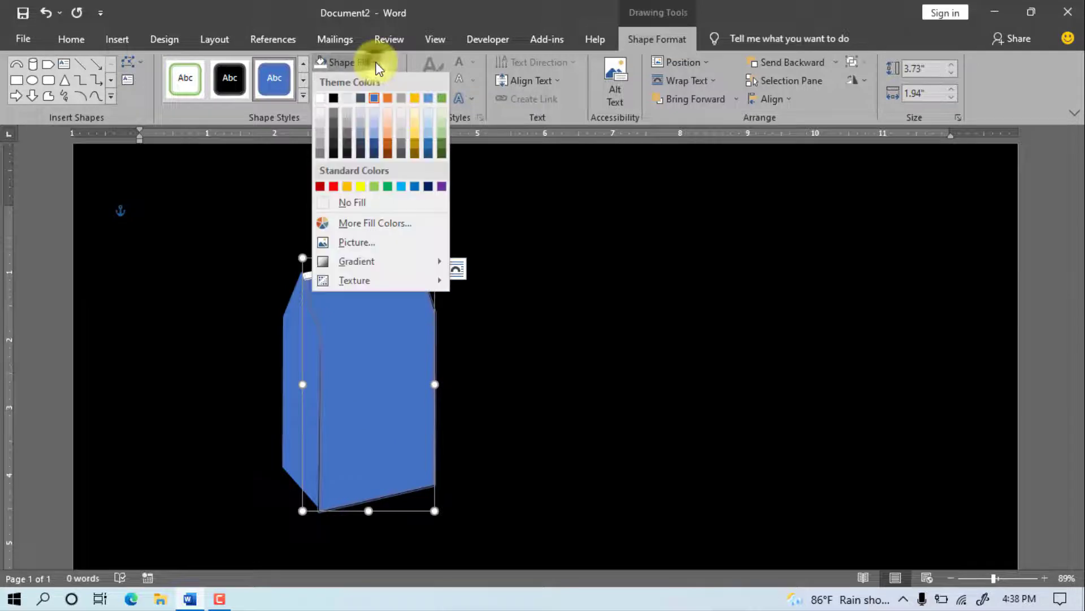
pyautogui.click(425, 127)
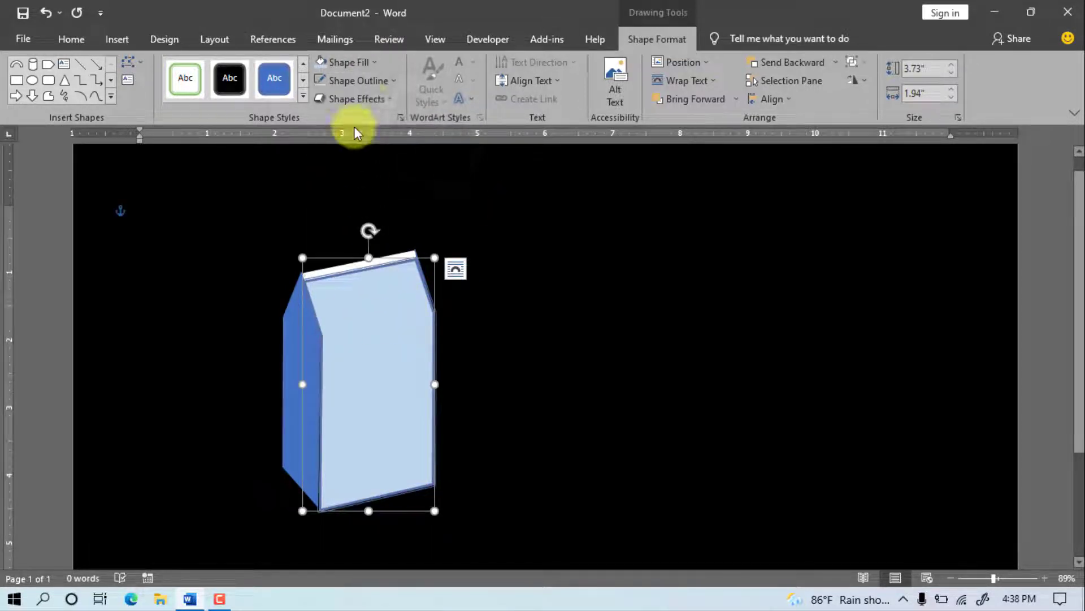
pyautogui.click(389, 81)
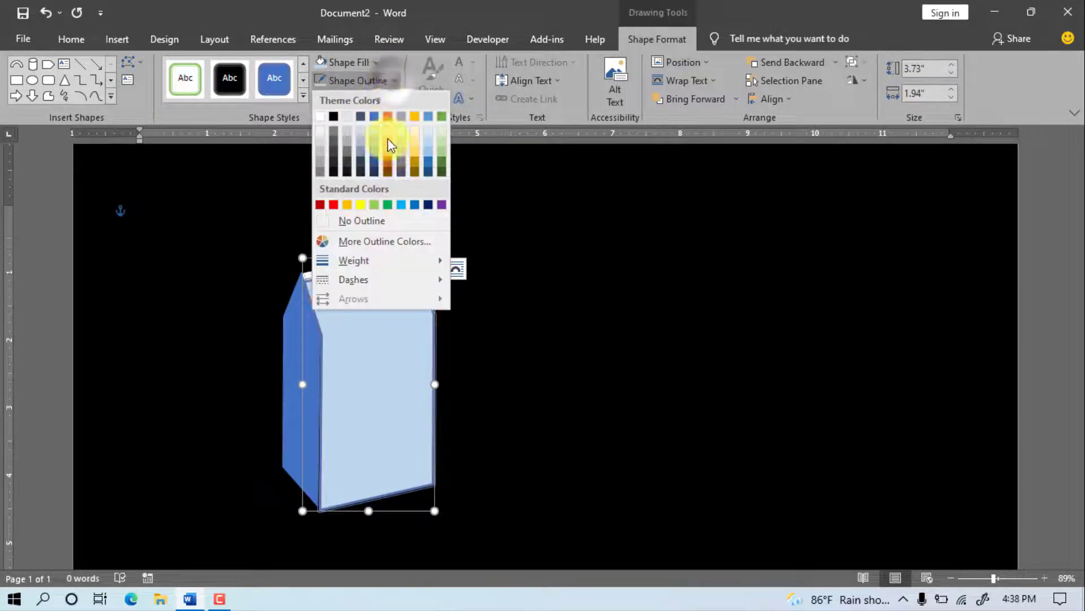
pyautogui.click(366, 220)
pyautogui.click(565, 477)
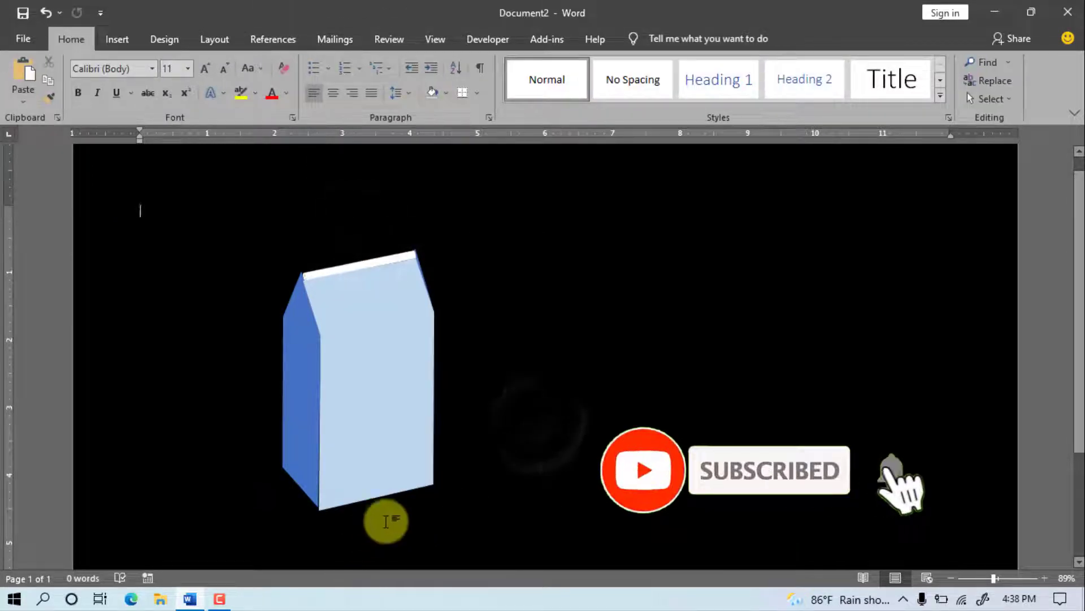
pyautogui.click(1000, 578)
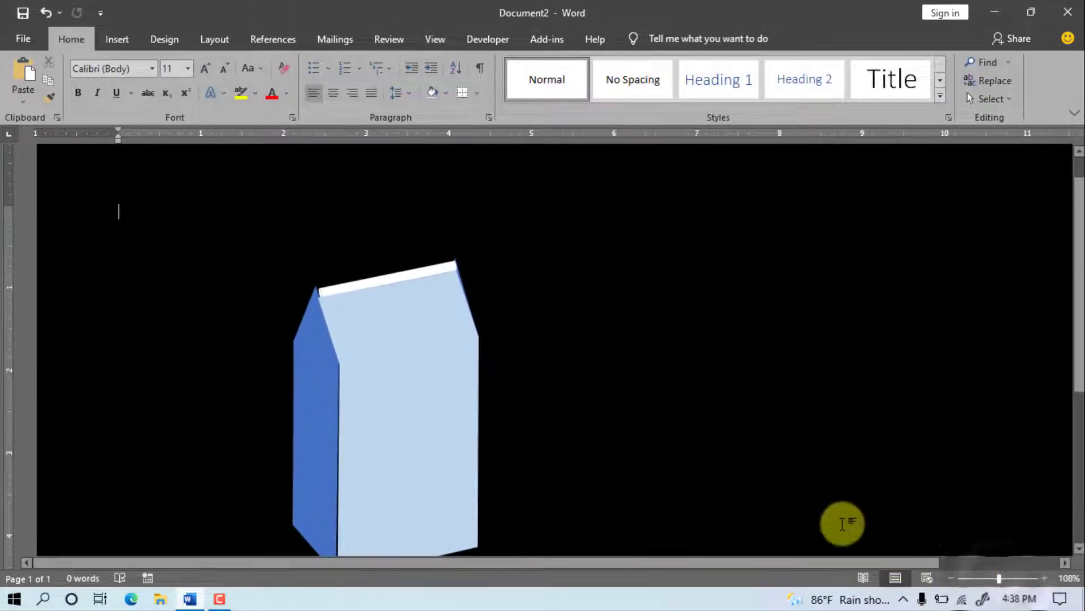
pyautogui.scroll(-1, 694, 364)
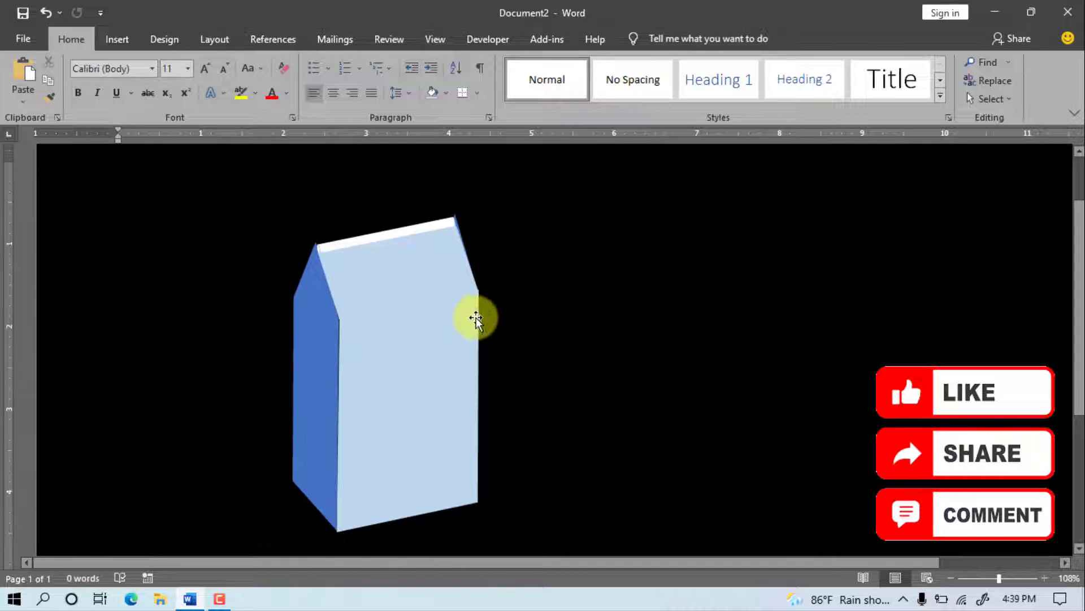
# Step: Draw a blue Block Arc, thin it into a handle and rotate it onto the bag top
pyautogui.click(118, 40)
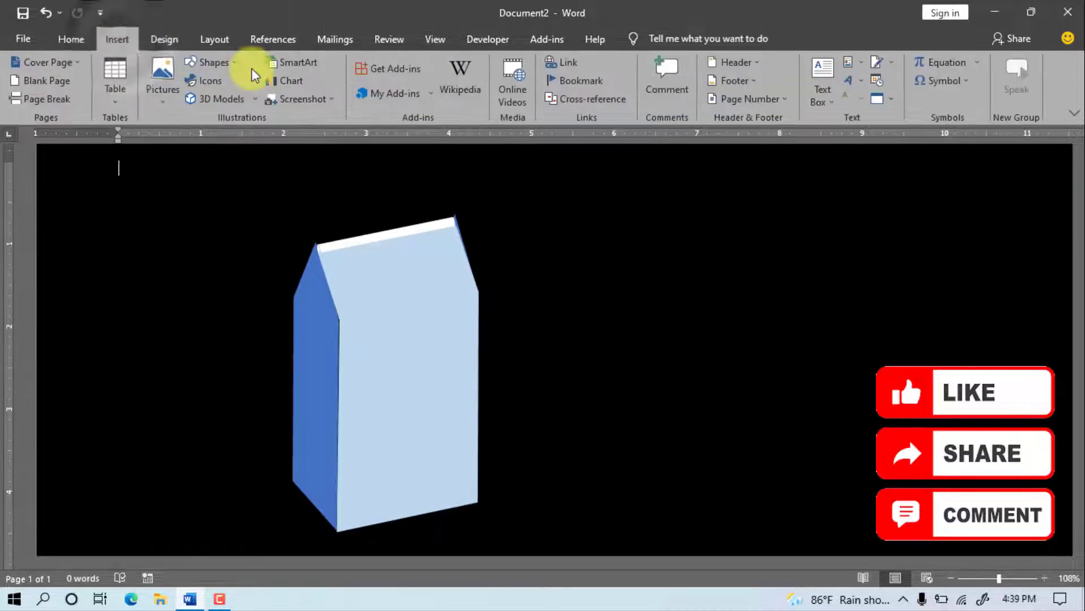
pyautogui.click(212, 61)
pyautogui.click(239, 246)
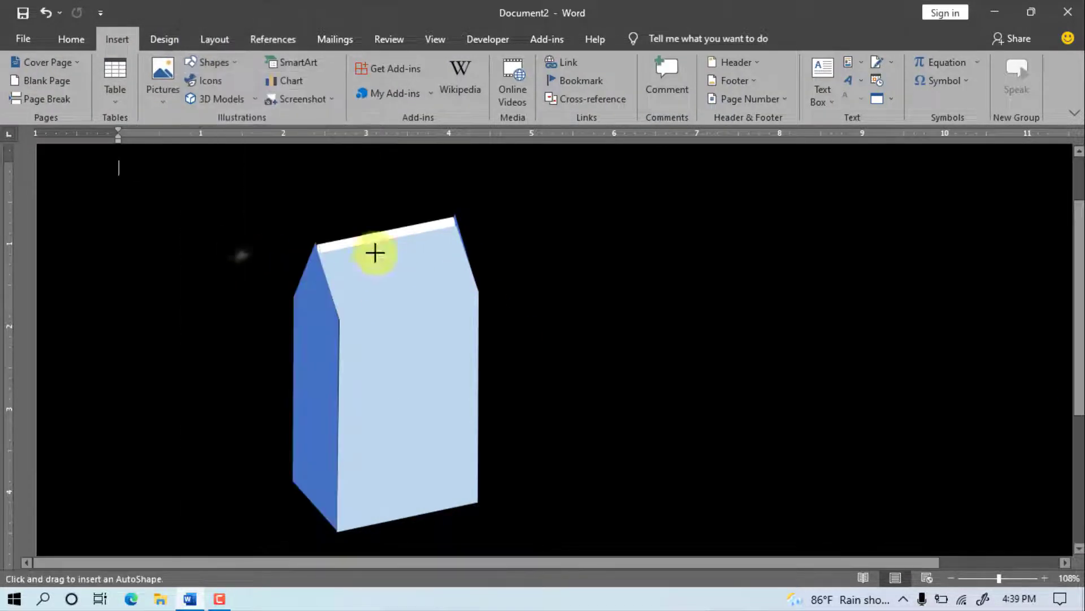
pyautogui.moveTo(322, 173); pyautogui.dragTo(518, 408)
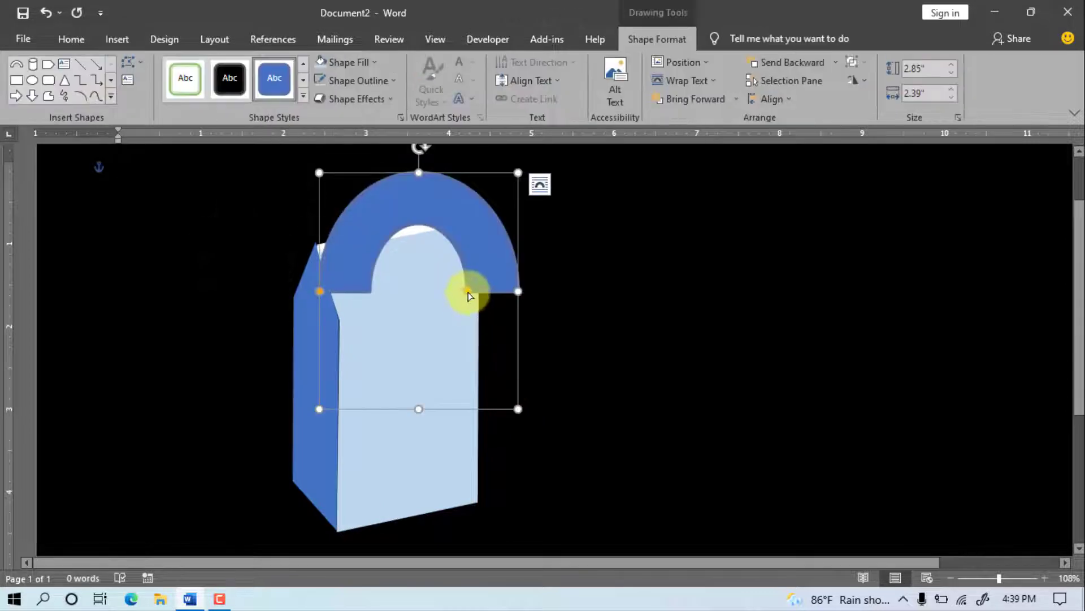
pyautogui.moveTo(468, 291); pyautogui.dragTo(439, 291)
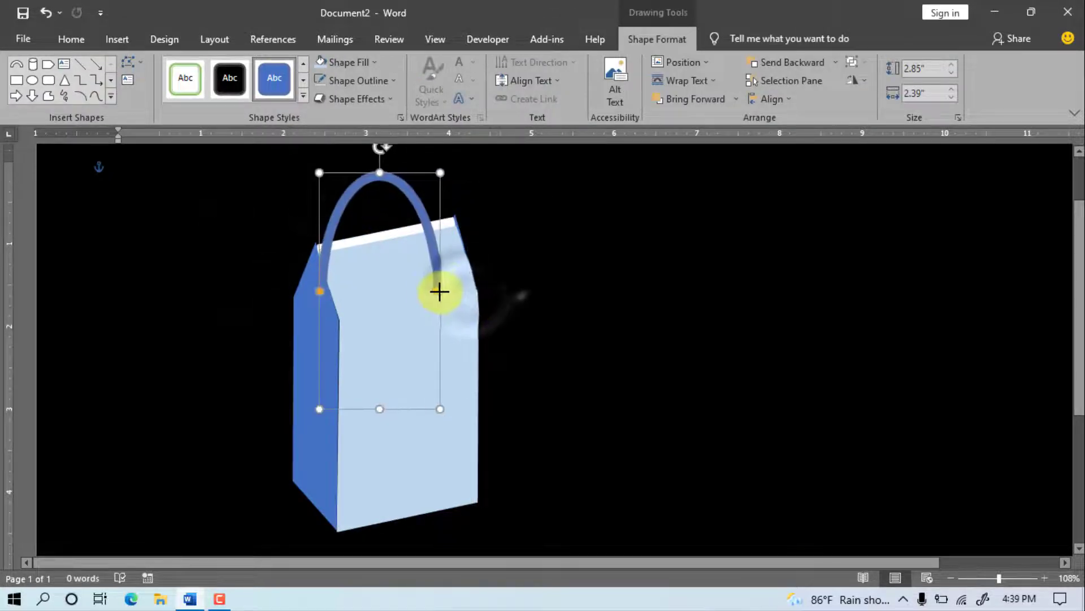
pyautogui.moveTo(381, 148); pyautogui.dragTo(358, 189)
pyautogui.moveTo(412, 238); pyautogui.dragTo(417, 232)
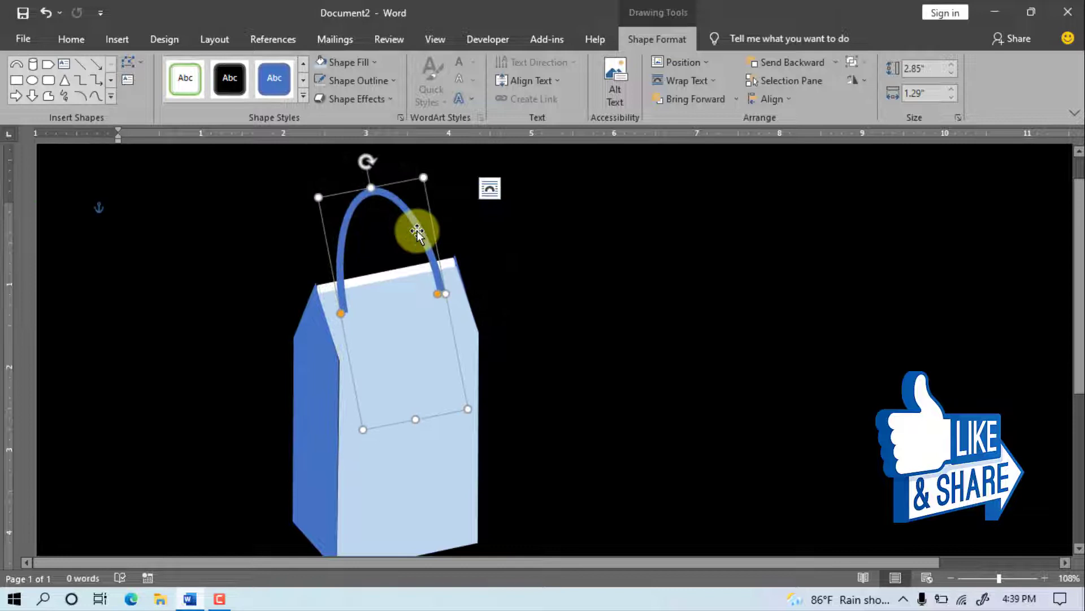
# Step: Duplicate the handle, send the copy behind the bag and shift it left
pyautogui.click(72, 39)
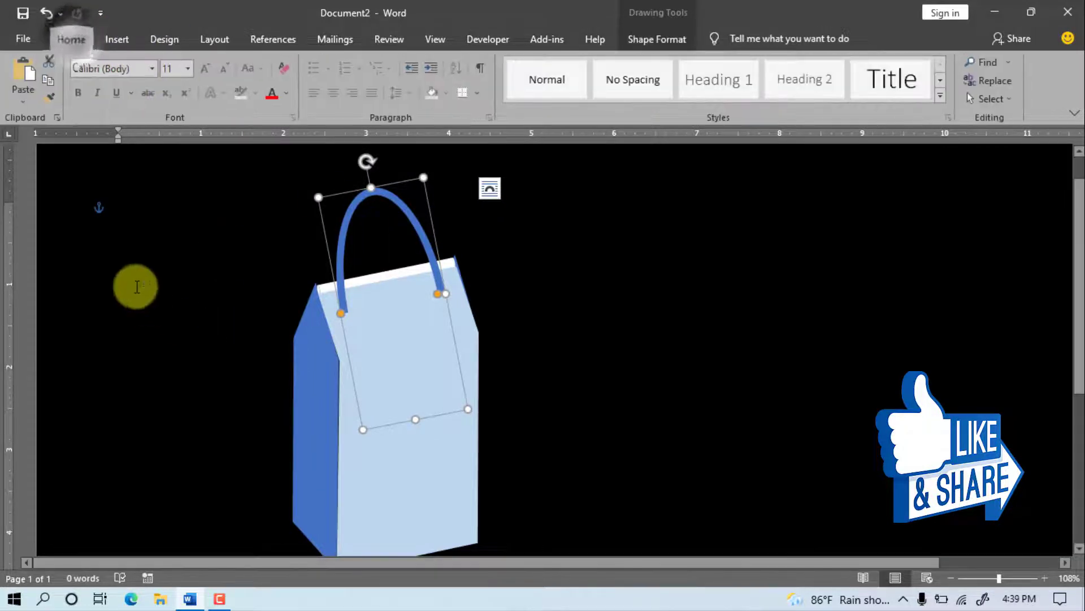
pyautogui.hotkey('ctrl', 'c')
pyautogui.hotkey('ctrl', 'v')
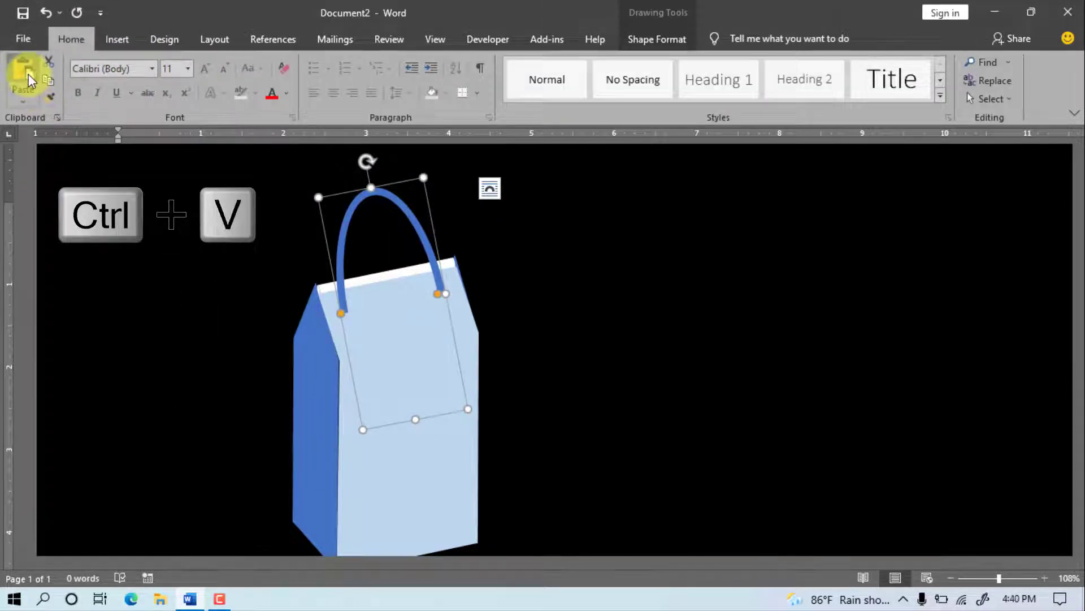
pyautogui.rightClick(366, 227)
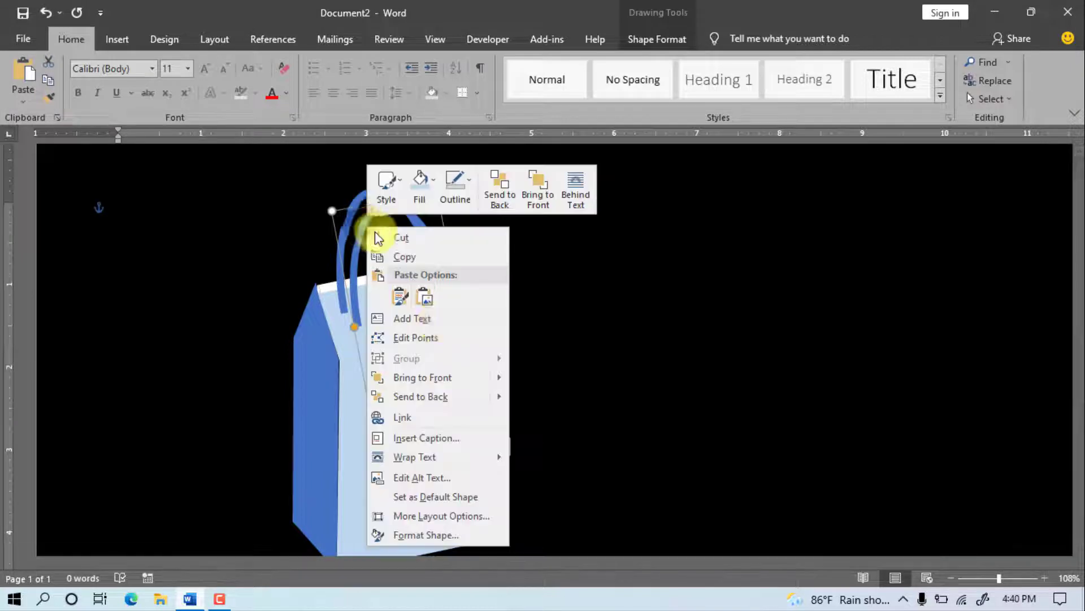
pyautogui.click(466, 405)
pyautogui.moveTo(371, 223); pyautogui.dragTo(332, 213)
# Step: Insert the AR Multimedia Logo Final1 picture from this computer
pyautogui.click(595, 333)
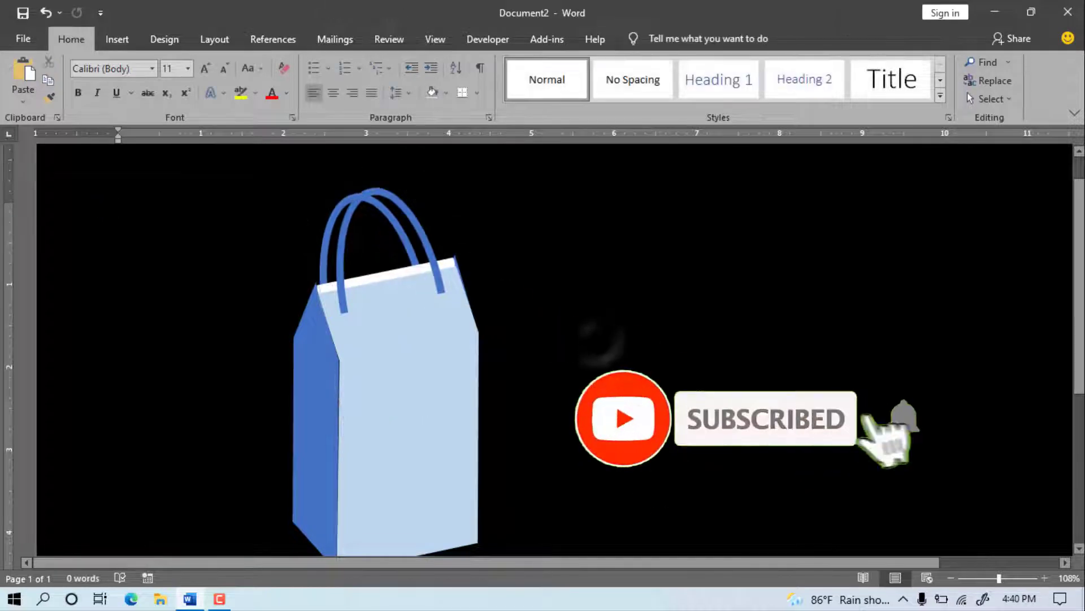
pyautogui.scroll(-1, 599, 330)
pyautogui.click(117, 39)
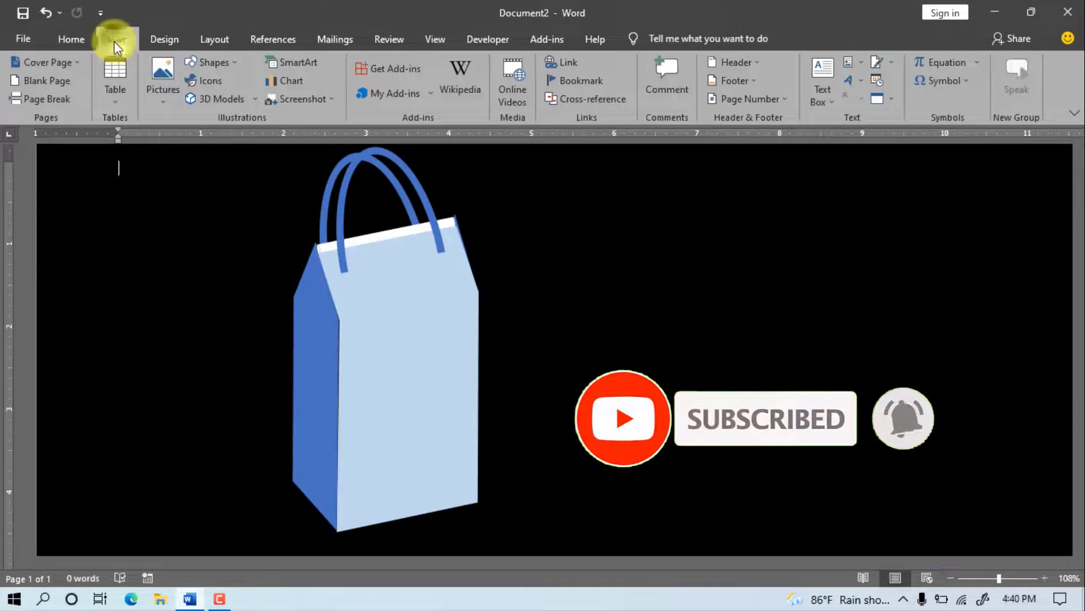
pyautogui.click(163, 73)
pyautogui.click(195, 139)
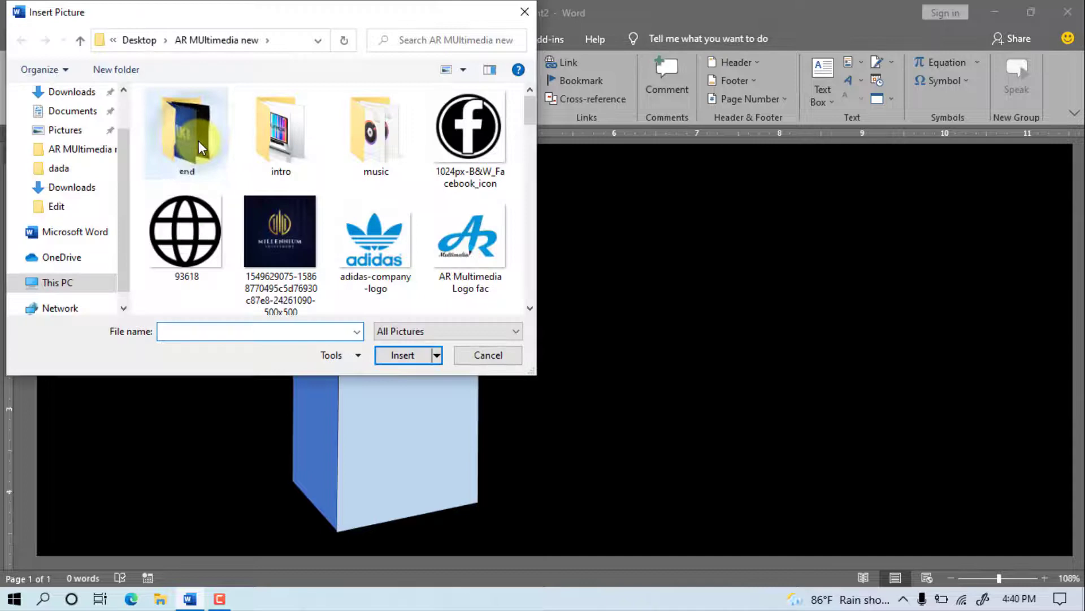
pyautogui.moveTo(528, 108); pyautogui.dragTo(528, 141)
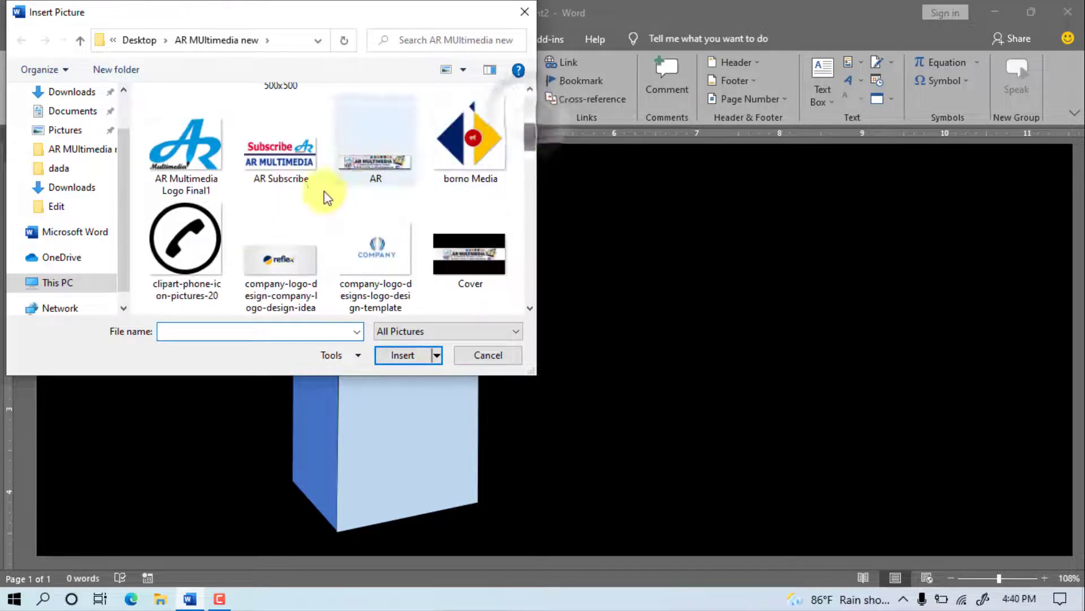
pyautogui.click(192, 154)
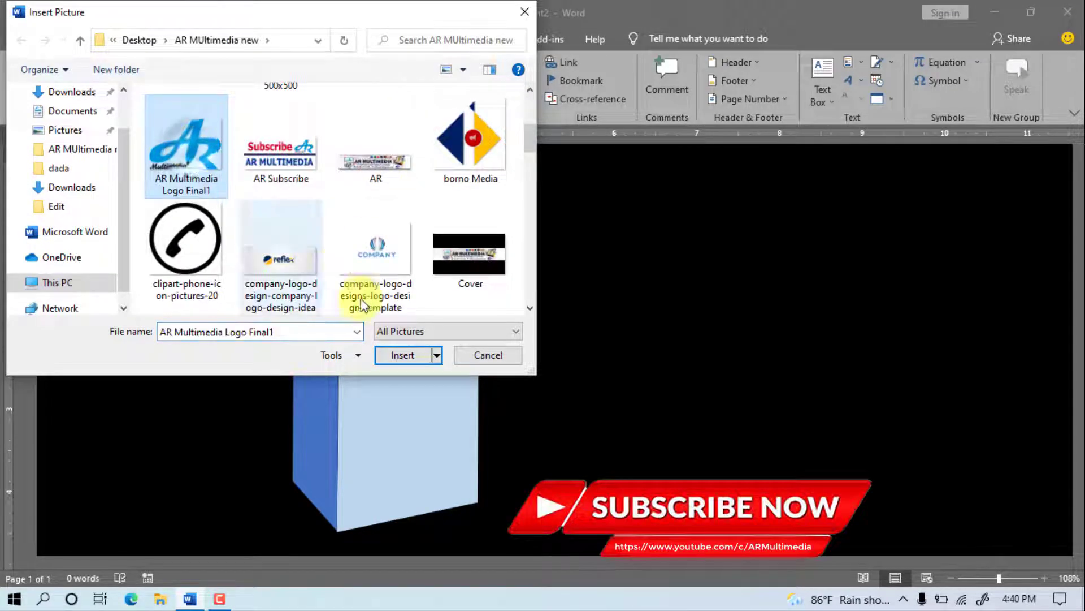
pyautogui.click(405, 357)
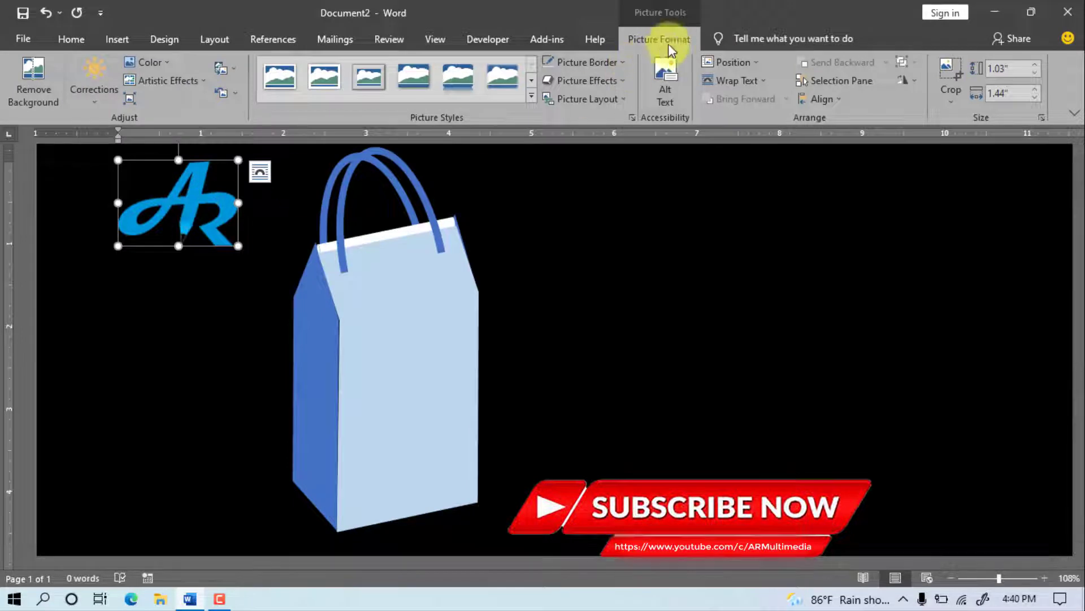
# Step: Set the logo Behind Text, shrink it to 0.89" x 1.25" on the bag front, tilt slightly
pyautogui.click(720, 85)
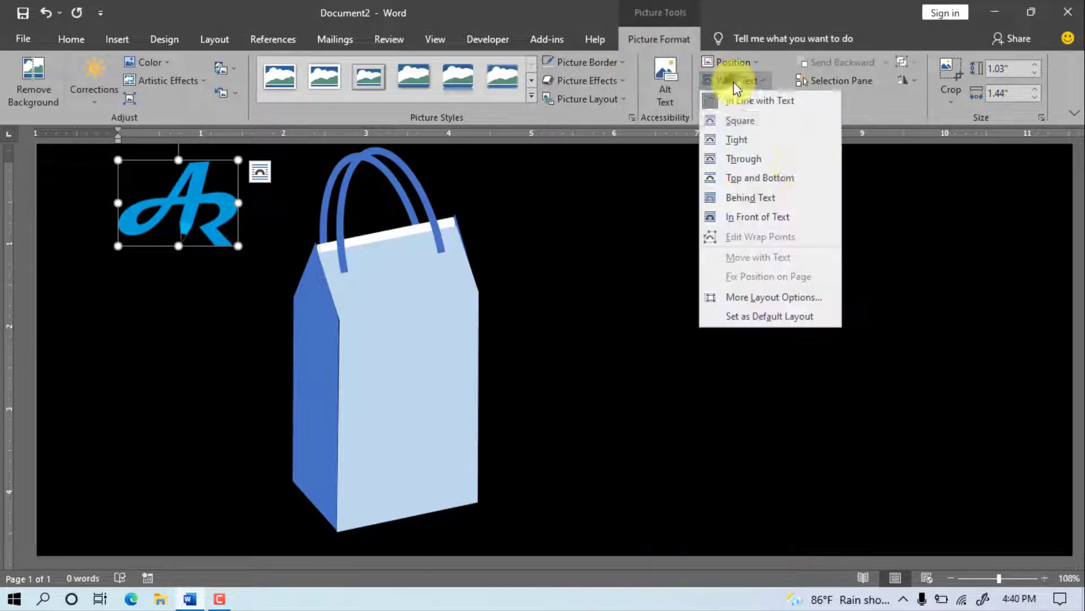
pyautogui.click(778, 203)
pyautogui.moveTo(175, 206); pyautogui.dragTo(420, 403)
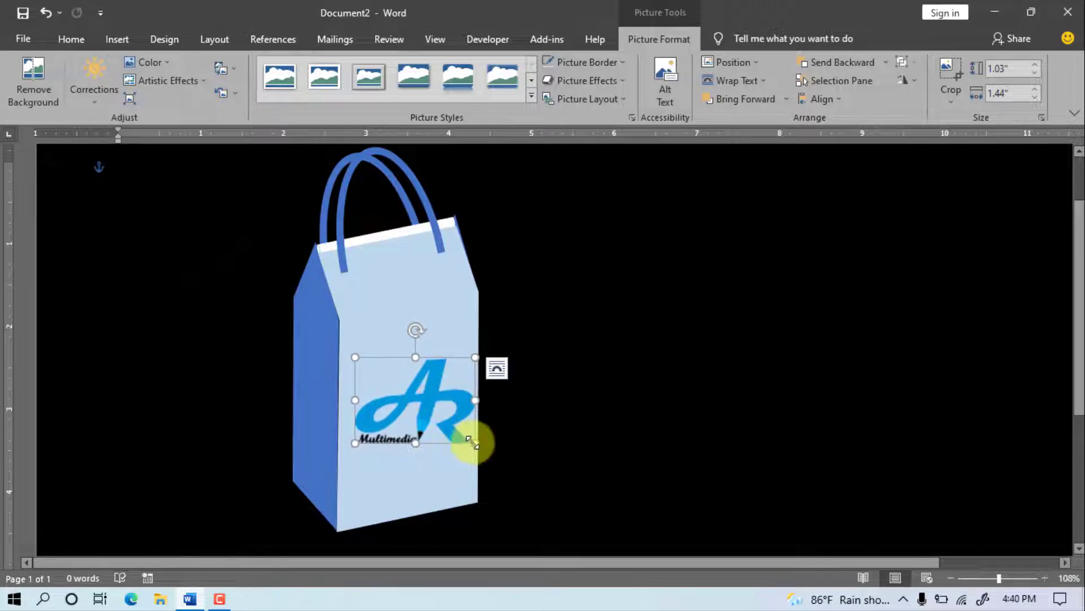
pyautogui.moveTo(469, 440); pyautogui.dragTo(461, 432)
pyautogui.moveTo(407, 332); pyautogui.dragTo(399, 339)
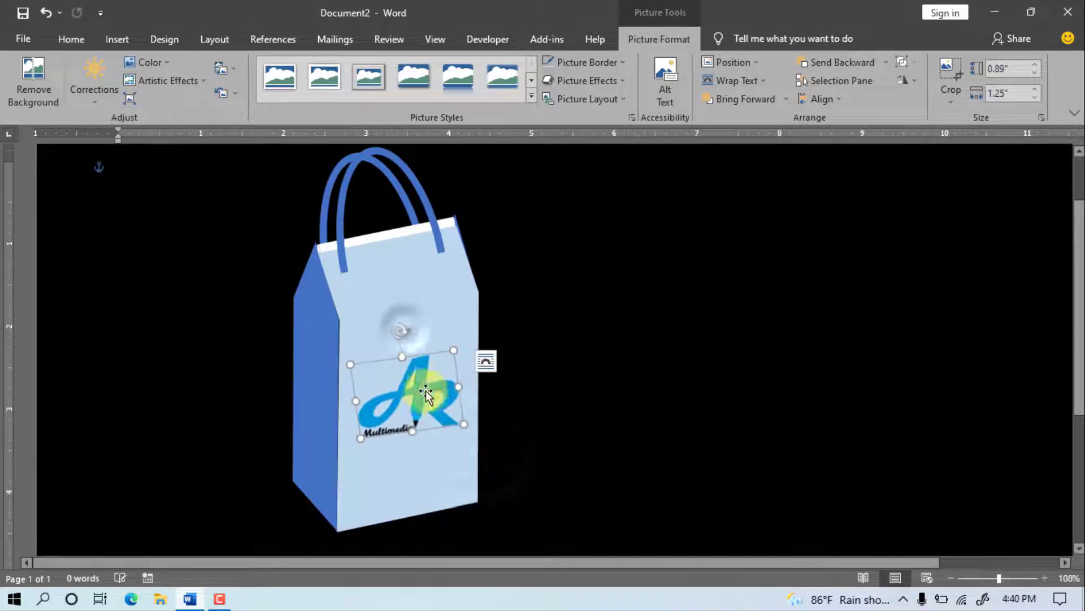
pyautogui.moveTo(414, 393); pyautogui.dragTo(416, 394)
# Step: Add a WordArt box in the white, blue-outlined style
pyautogui.click(305, 290)
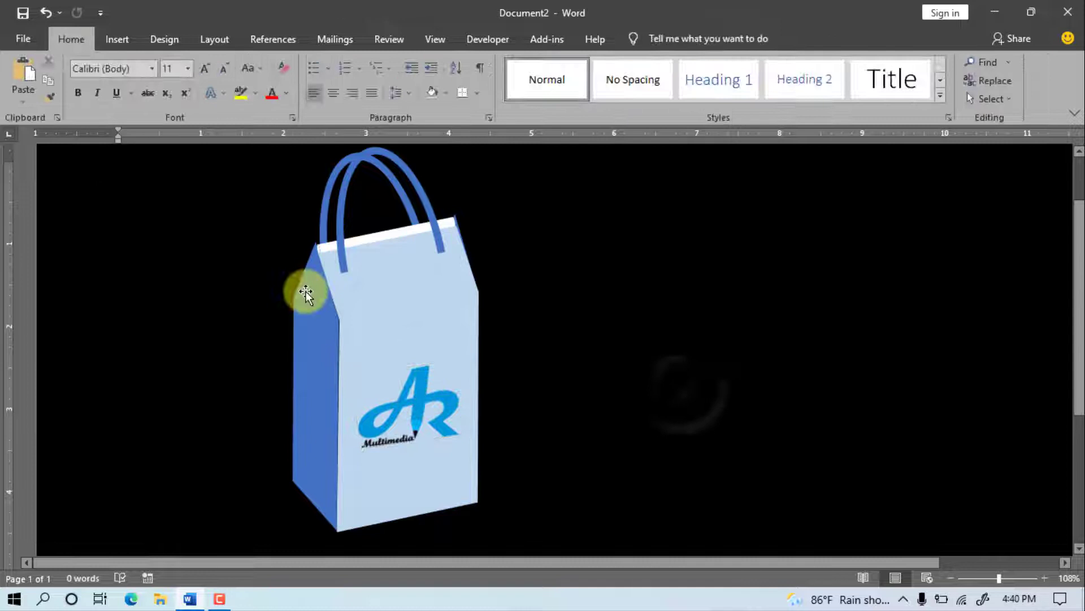
pyautogui.click(119, 40)
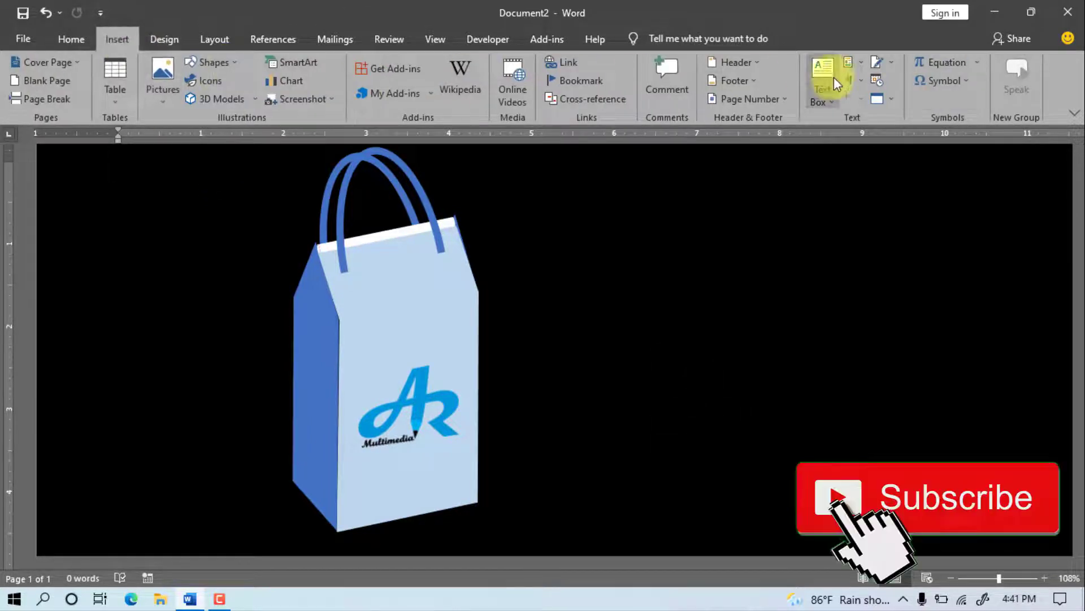
pyautogui.click(855, 84)
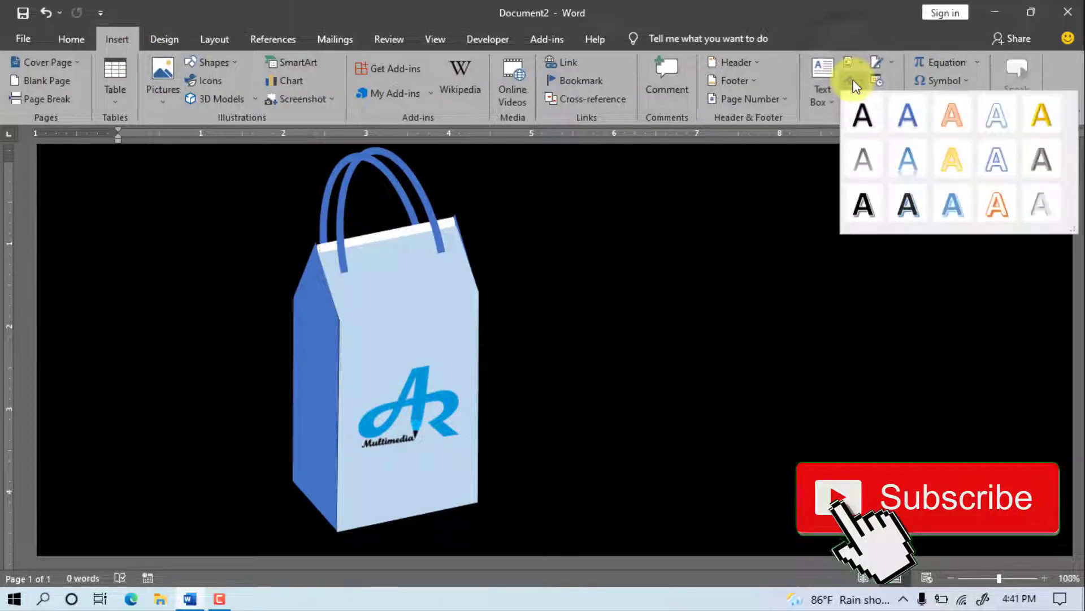
pyautogui.click(1002, 119)
# Step: Make the WordArt text black with no outline and move it onto the bag front
pyautogui.click(133, 192)
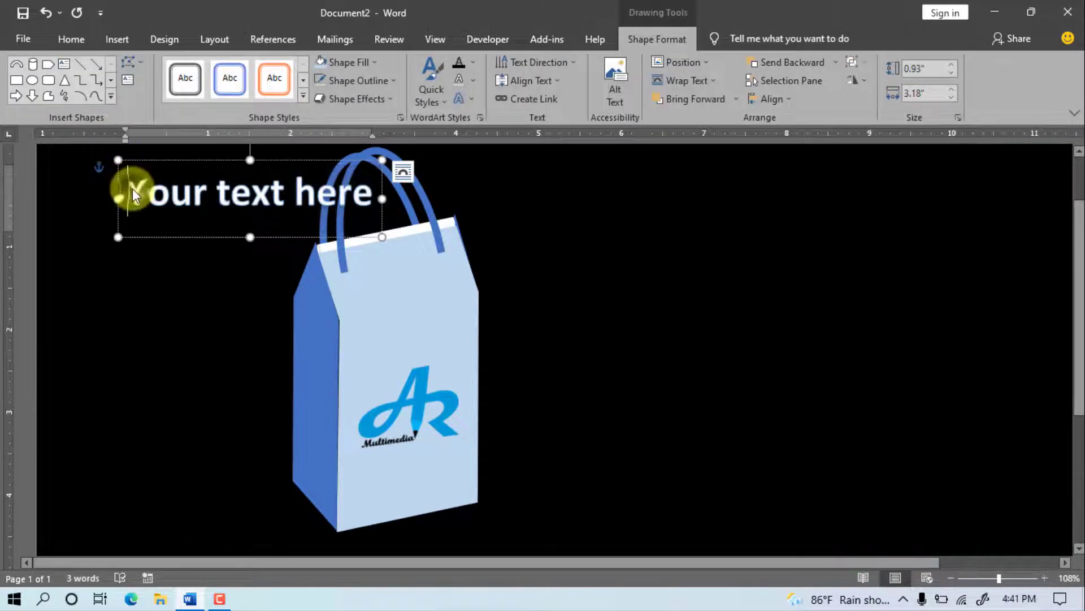
pyautogui.moveTo(132, 192); pyautogui.dragTo(461, 181)
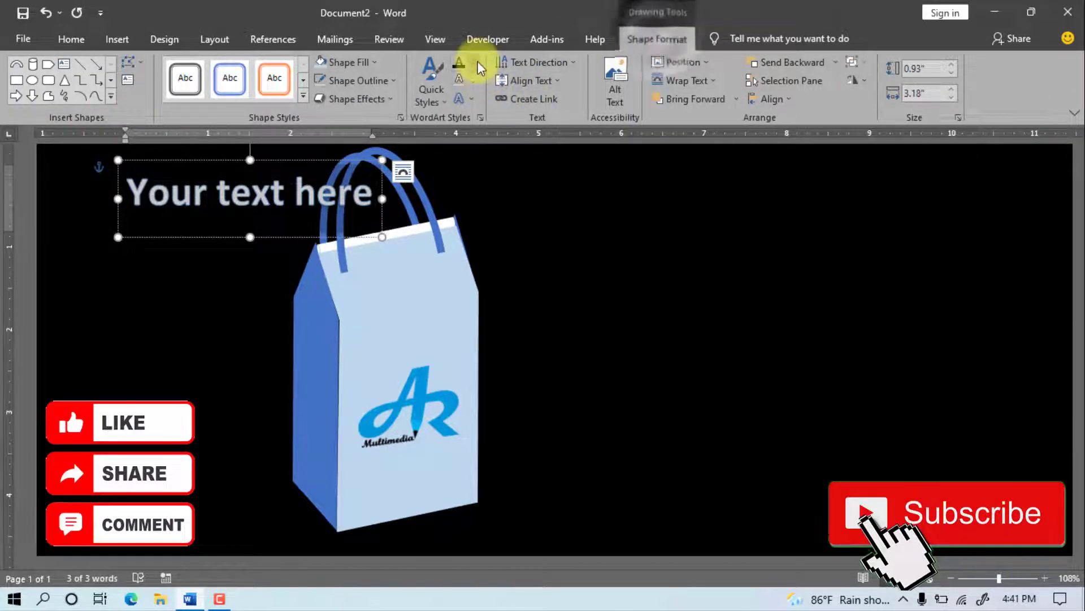
pyautogui.click(477, 63)
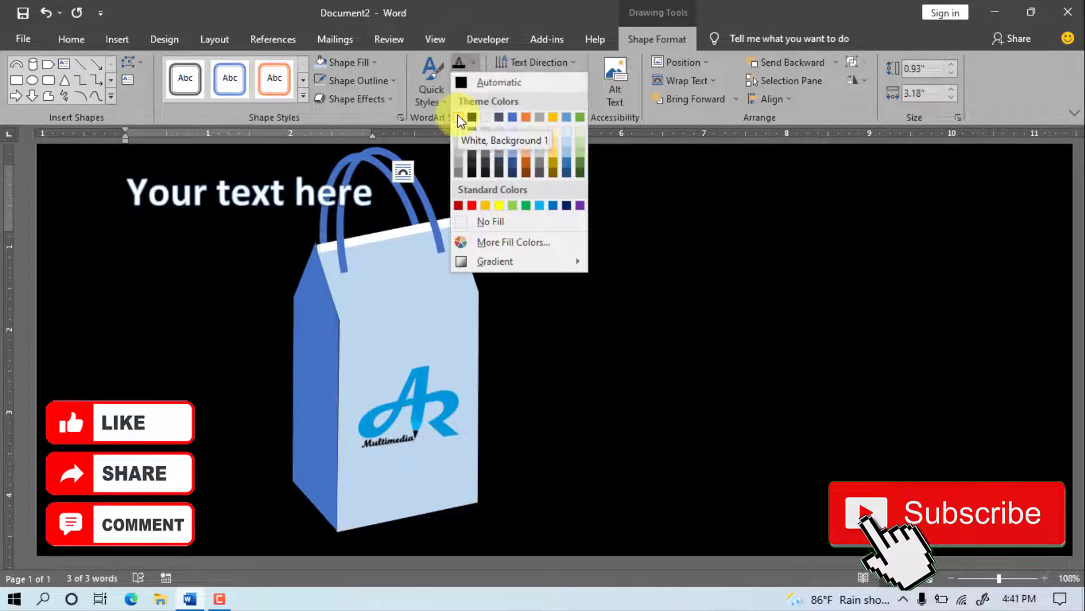
pyautogui.click(459, 118)
pyautogui.click(474, 80)
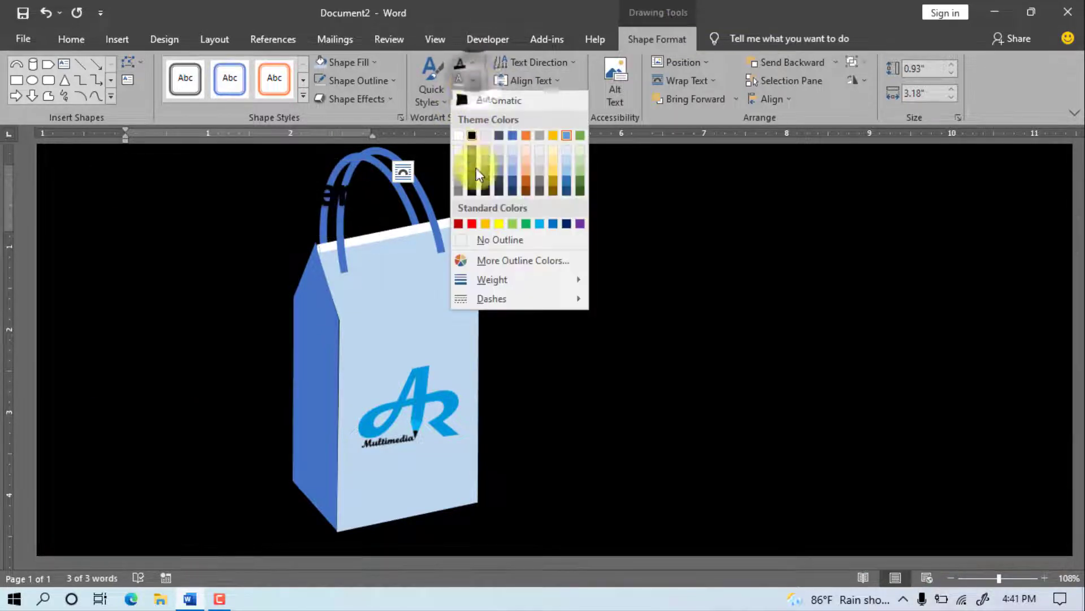
pyautogui.click(475, 239)
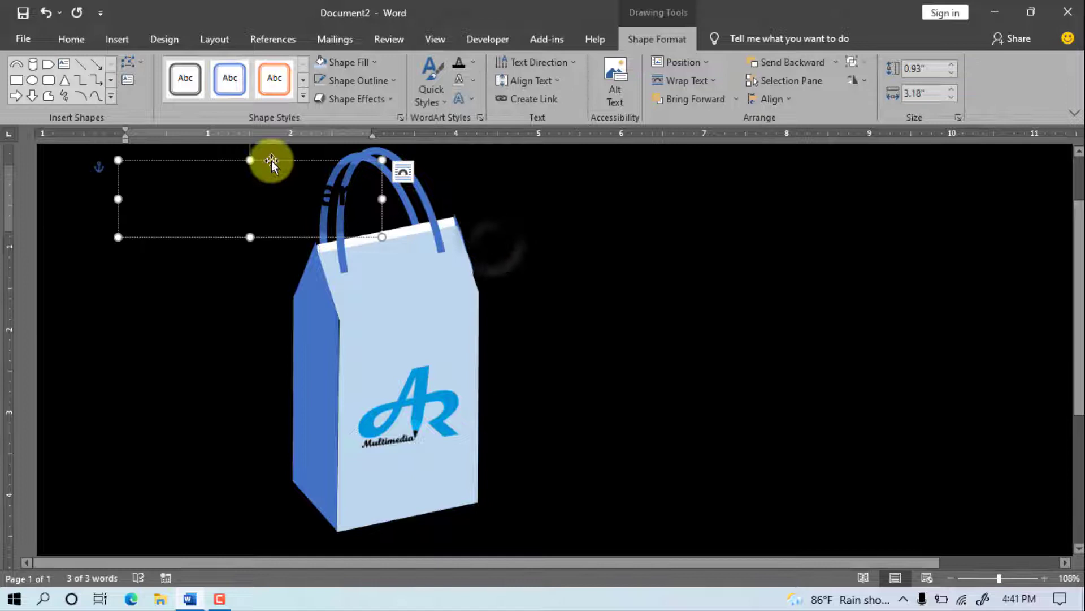
pyautogui.moveTo(272, 161); pyautogui.dragTo(433, 305)
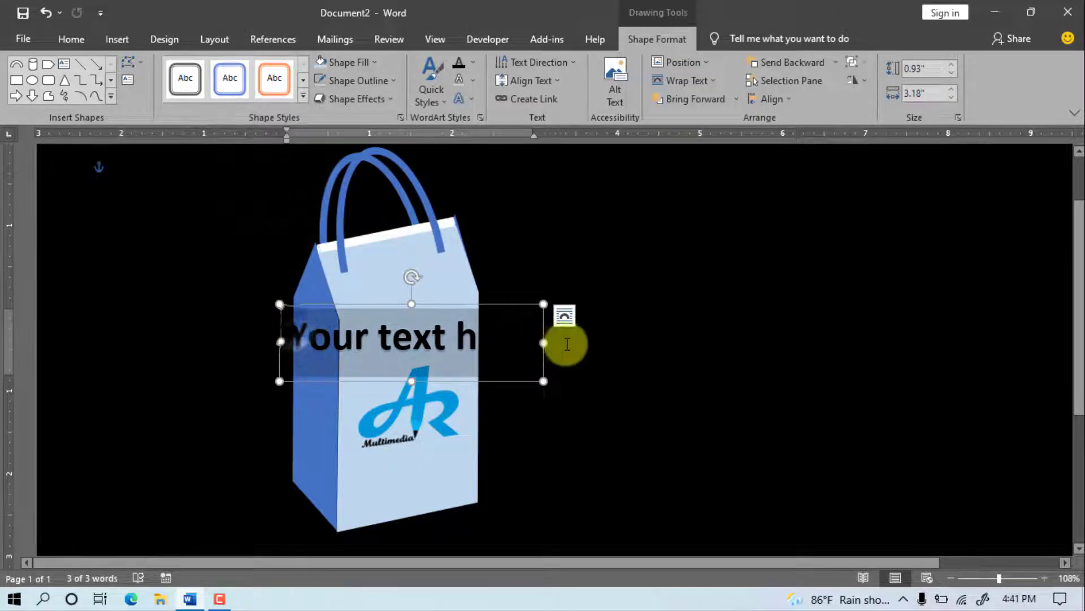
# Step: Change the WordArt to 'AR MULTIMEDIA' at size 14, placed below the logo
pyautogui.write('AR MULTIMEDIA')
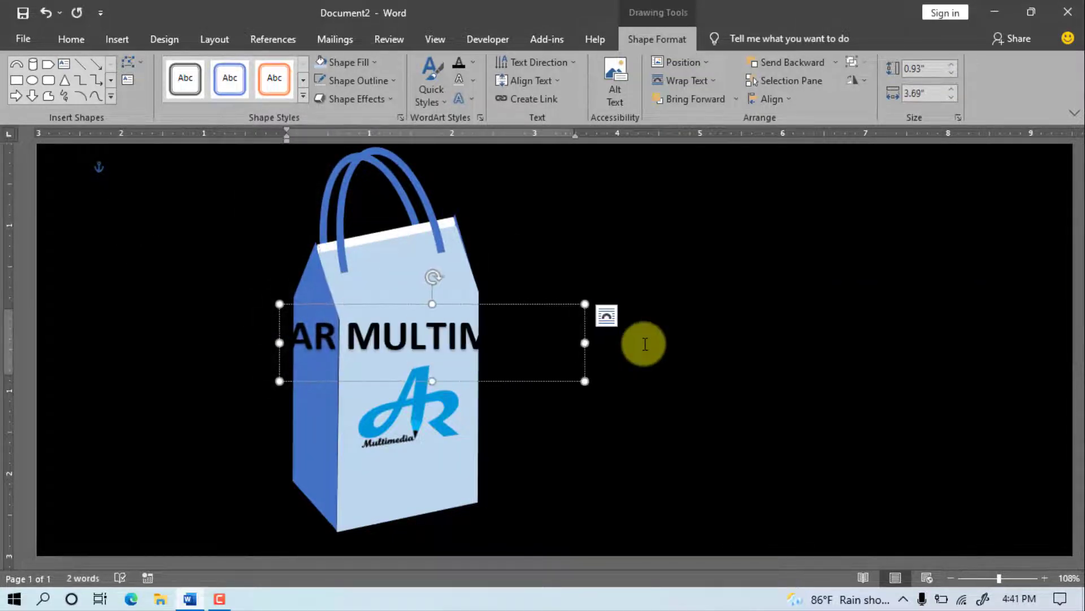
pyautogui.hotkey('ctrl', 'a')
pyautogui.click(71, 39)
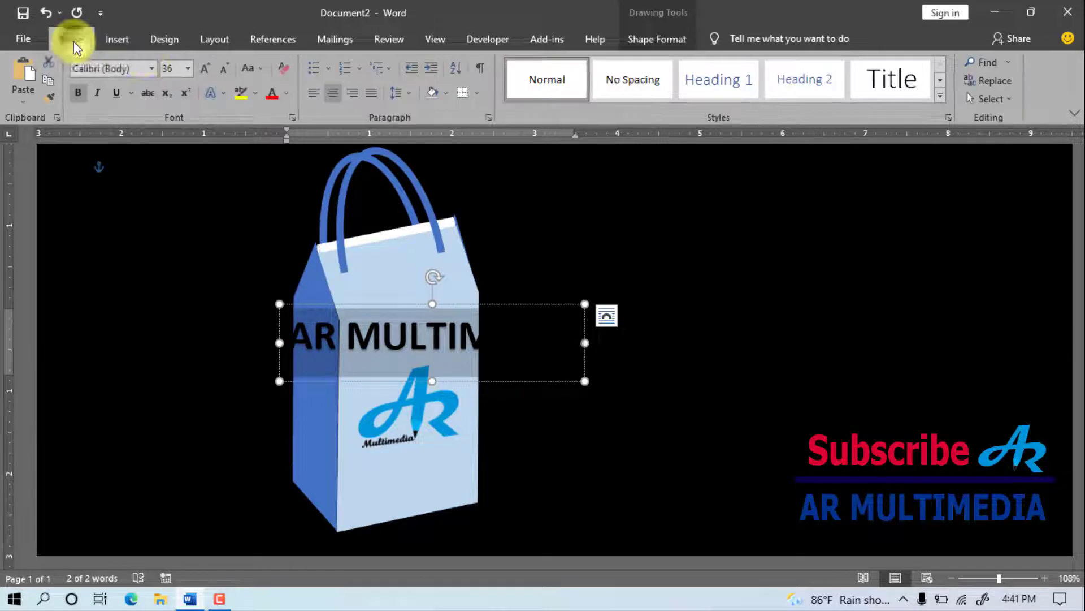
pyautogui.click(187, 69)
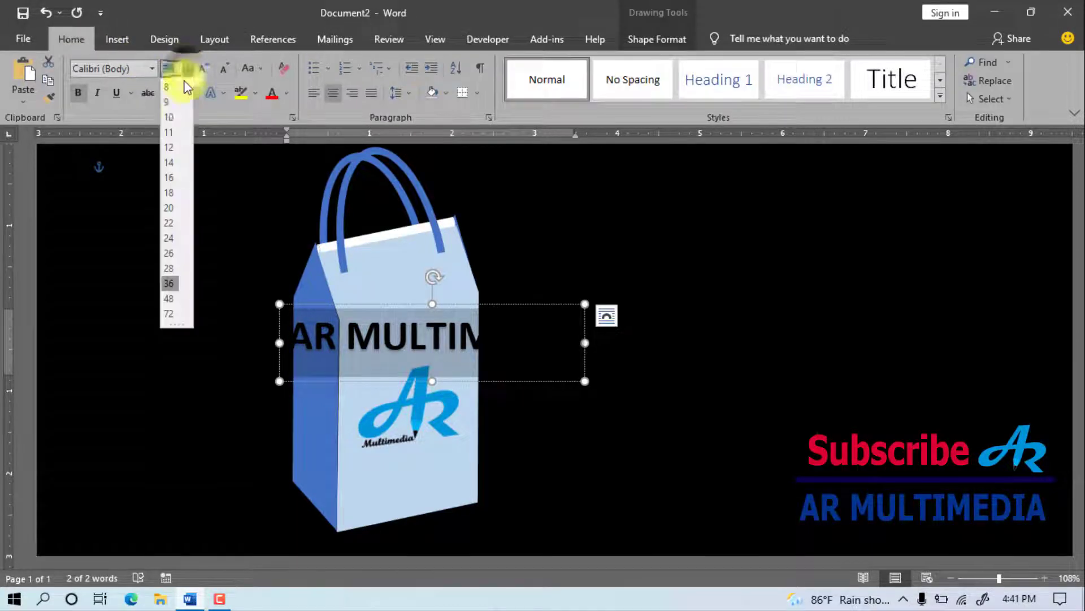
pyautogui.click(170, 178)
pyautogui.moveTo(293, 305); pyautogui.dragTo(357, 450)
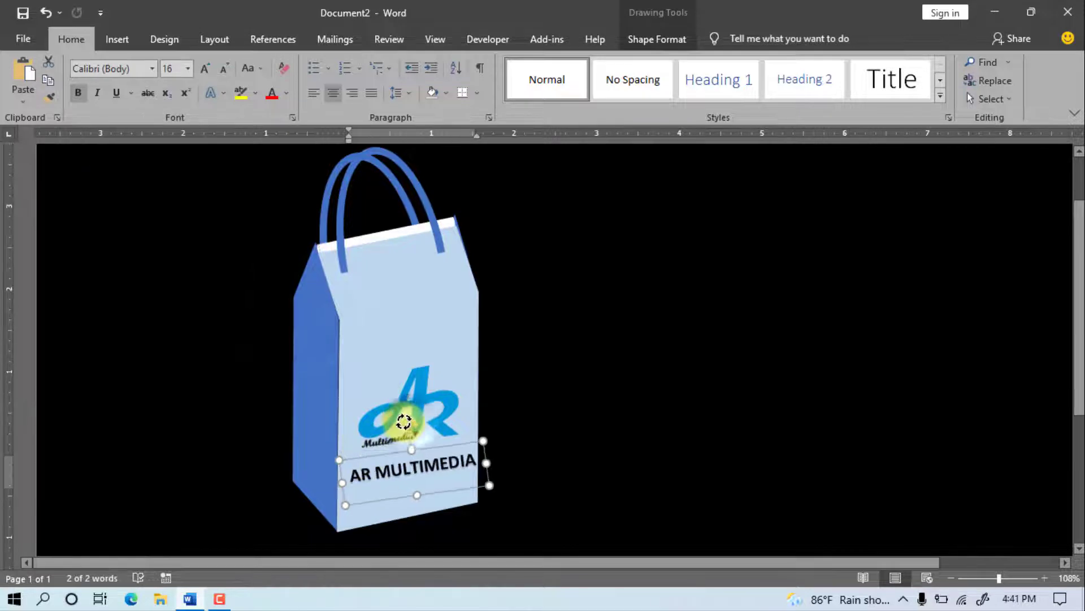
pyautogui.hotkey('ctrl', 'z')
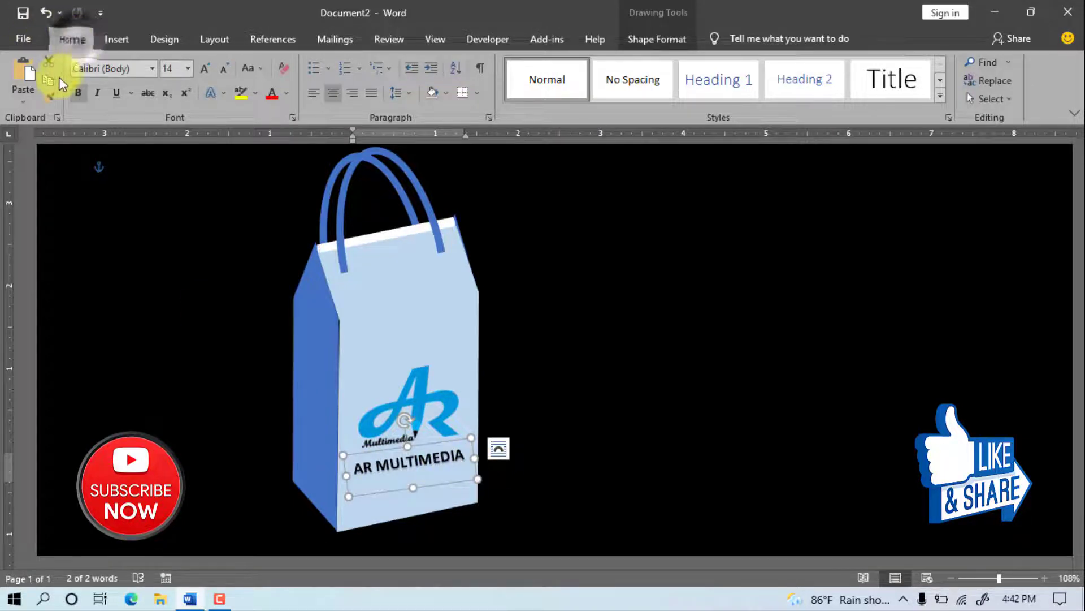
# Step: Duplicate the AR MULTIMEDIA box just below itself and change its text to 'COMPUTER'
pyautogui.hotkey('ctrl', 'c')
pyautogui.hotkey('ctrl', 'v')
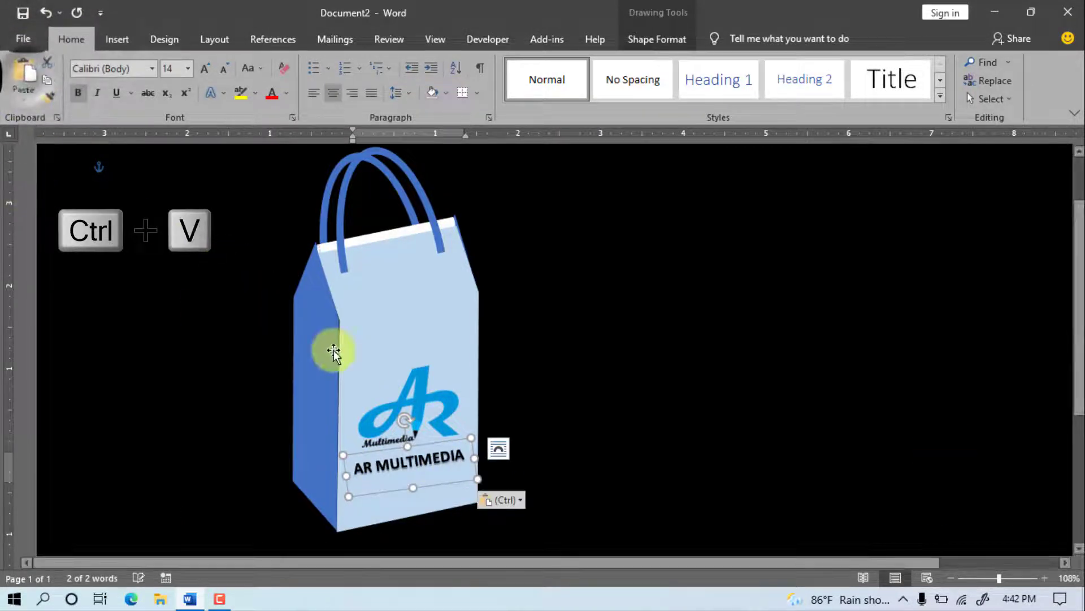
pyautogui.moveTo(423, 446); pyautogui.dragTo(427, 465)
pyautogui.moveTo(361, 490); pyautogui.dragTo(481, 488)
pyautogui.write('COMPUTER')
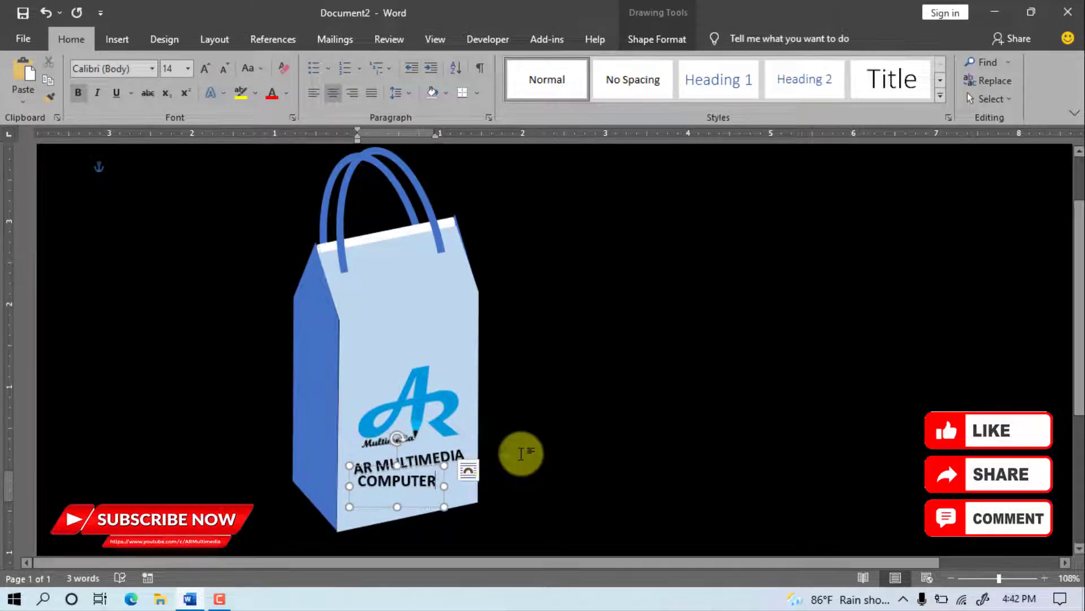
pyautogui.click(554, 461)
pyautogui.click(390, 506)
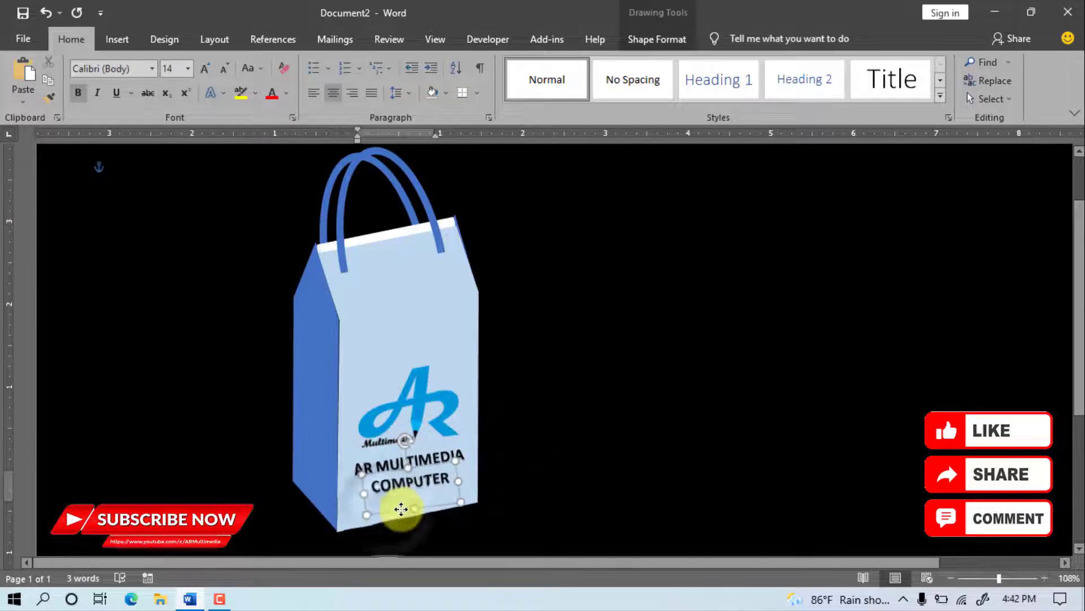
# Step: Group both text lines, the logo, front, side and top faces, and both handles
pyautogui.keyDown('shift'); pyautogui.click(442, 437); pyautogui.keyUp('shift')
pyautogui.keyDown('shift'); pyautogui.click(437, 392); pyautogui.keyUp('shift')
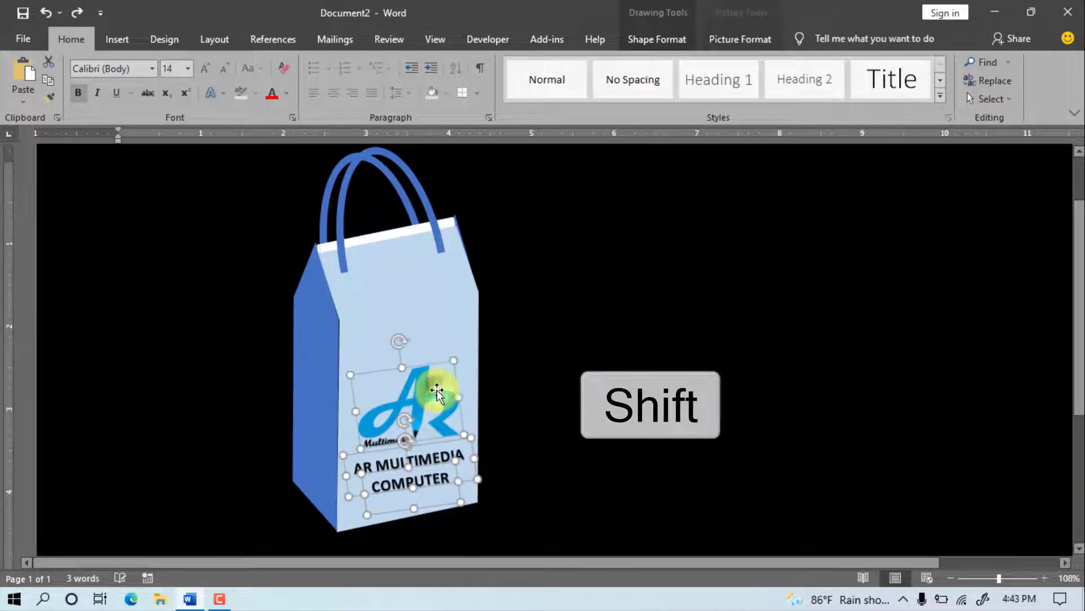
pyautogui.keyDown('shift'); pyautogui.click(430, 351); pyautogui.keyUp('shift')
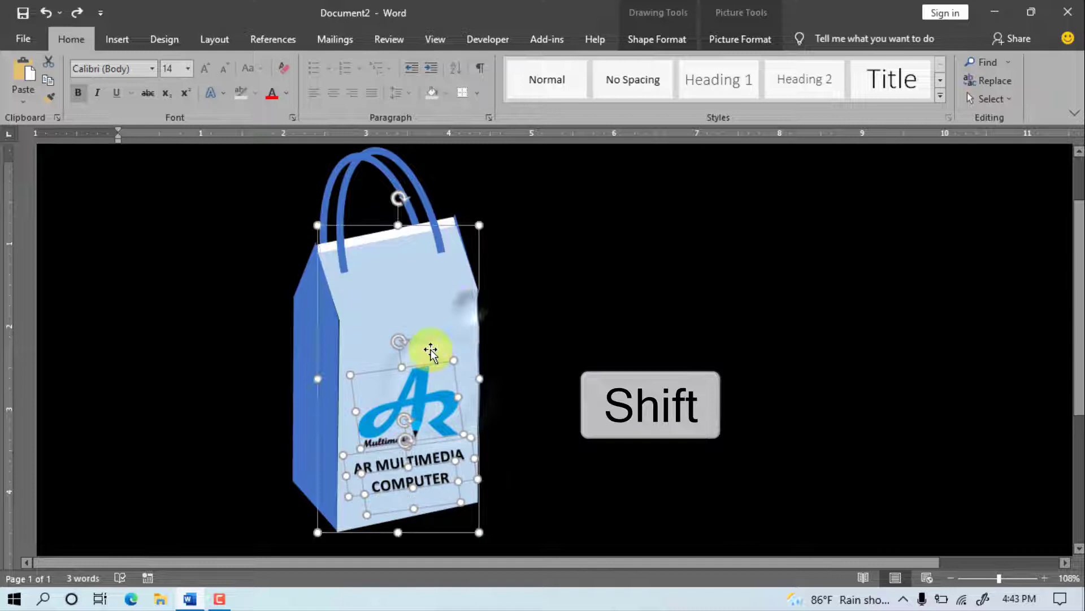
pyautogui.keyDown('shift'); pyautogui.click(298, 315); pyautogui.keyUp('shift')
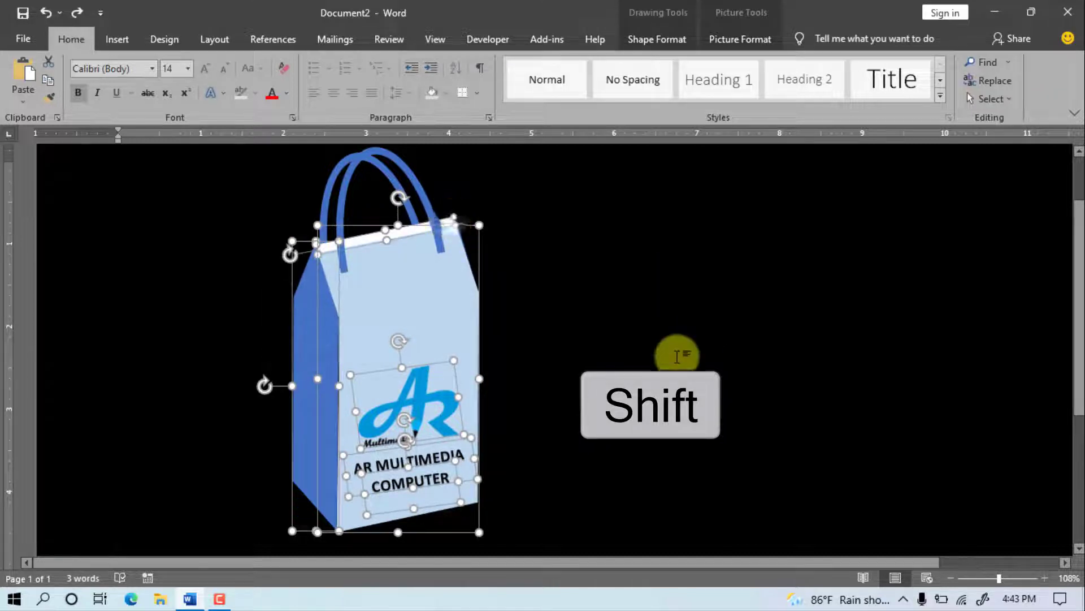
pyautogui.keyDown('shift'); pyautogui.click(405, 162); pyautogui.keyUp('shift')
pyautogui.keyDown('shift'); pyautogui.click(339, 189); pyautogui.keyUp('shift')
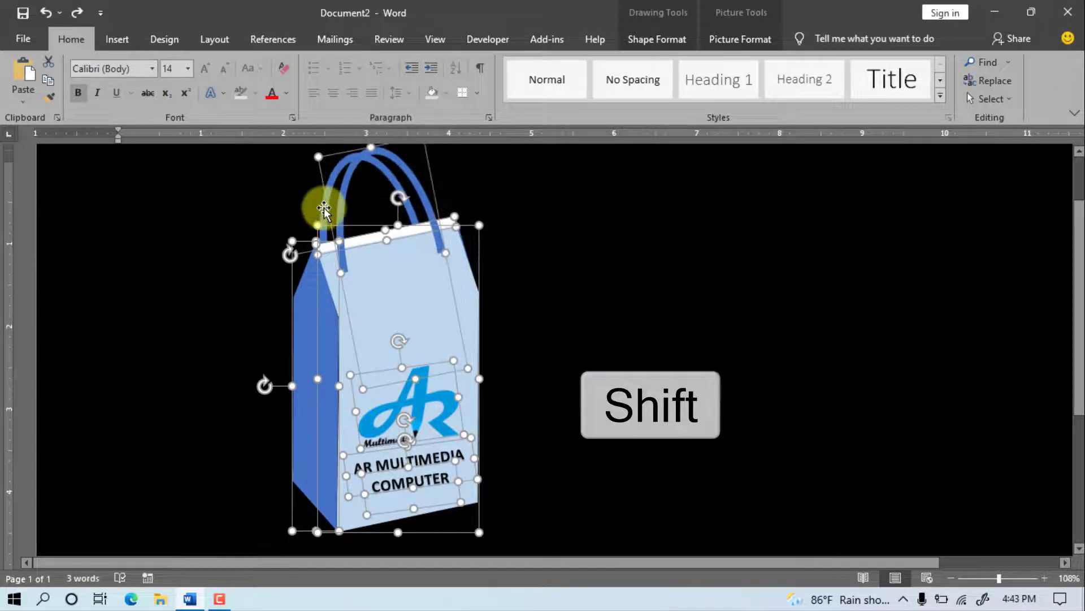
pyautogui.keyDown('shift'); pyautogui.click(380, 177); pyautogui.keyUp('shift')
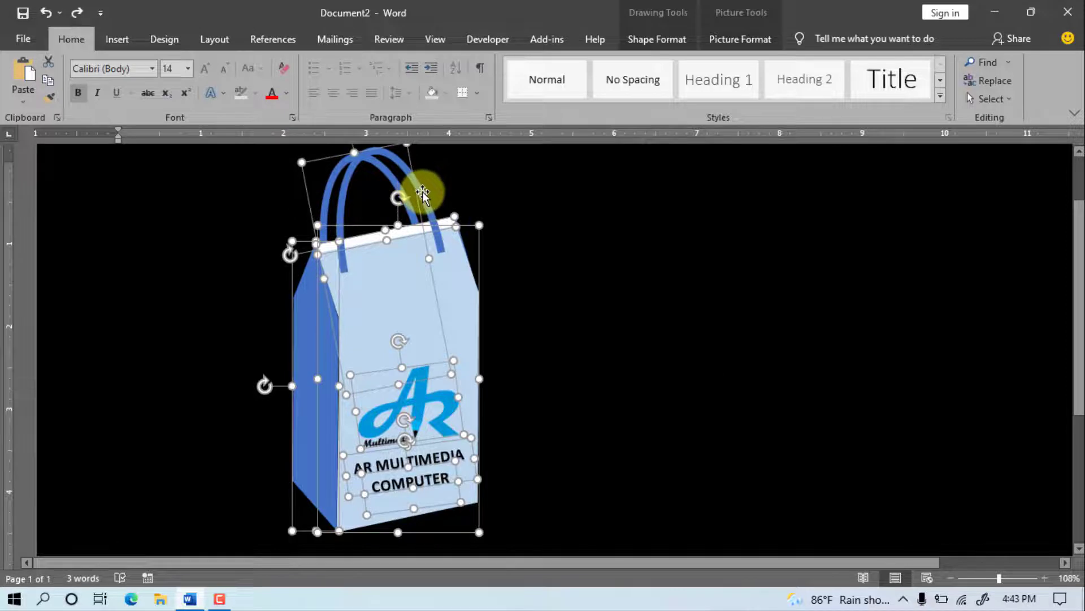
pyautogui.click(739, 37)
pyautogui.click(904, 61)
pyautogui.click(935, 87)
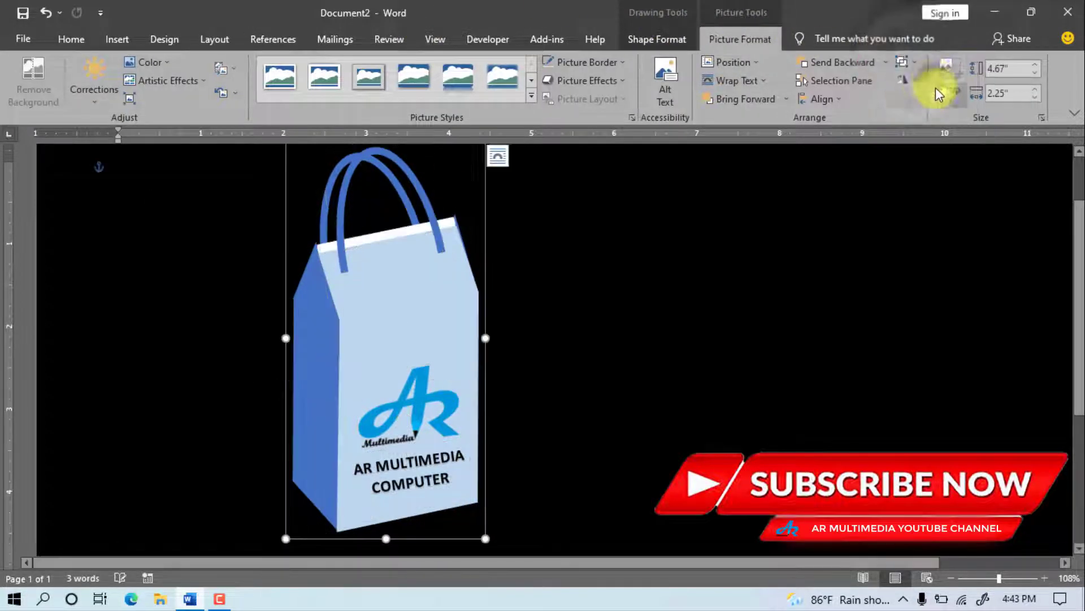
# Step: Duplicate the grouped shopping bag and place the copy to the right of the original
pyautogui.hotkey('ctrl', 'c')
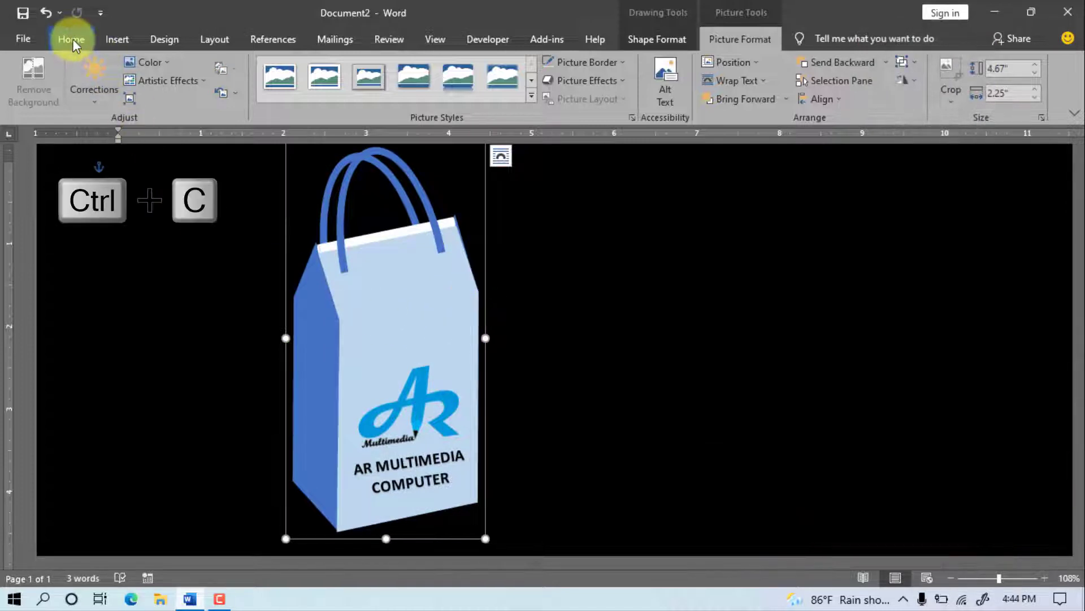
pyautogui.click(72, 39)
pyautogui.hotkey('ctrl', 'v')
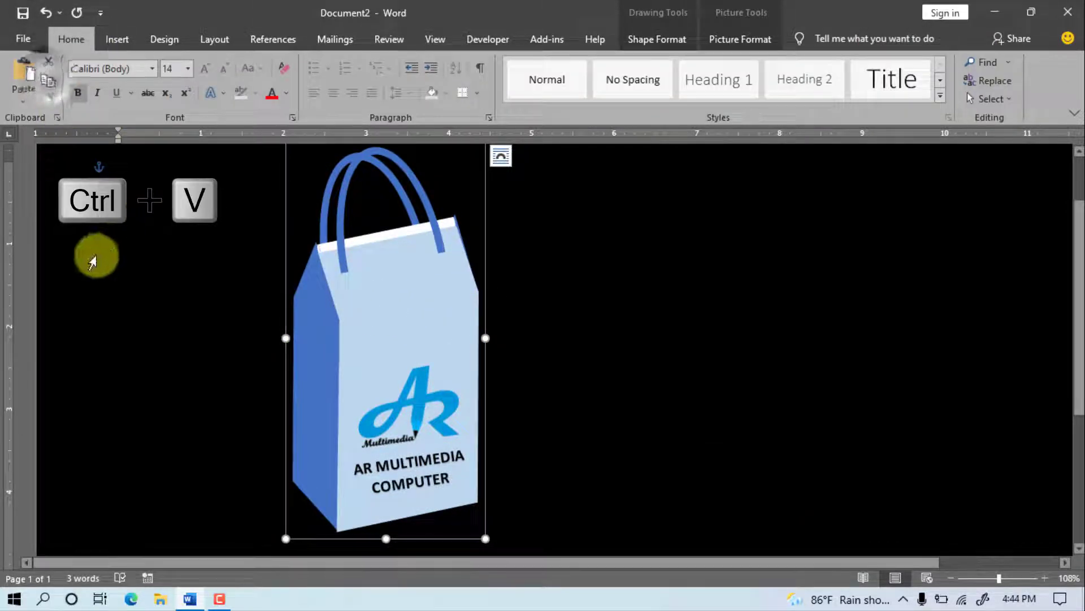
pyautogui.click(35, 79)
pyautogui.moveTo(405, 300); pyautogui.dragTo(664, 280)
pyautogui.click(993, 578)
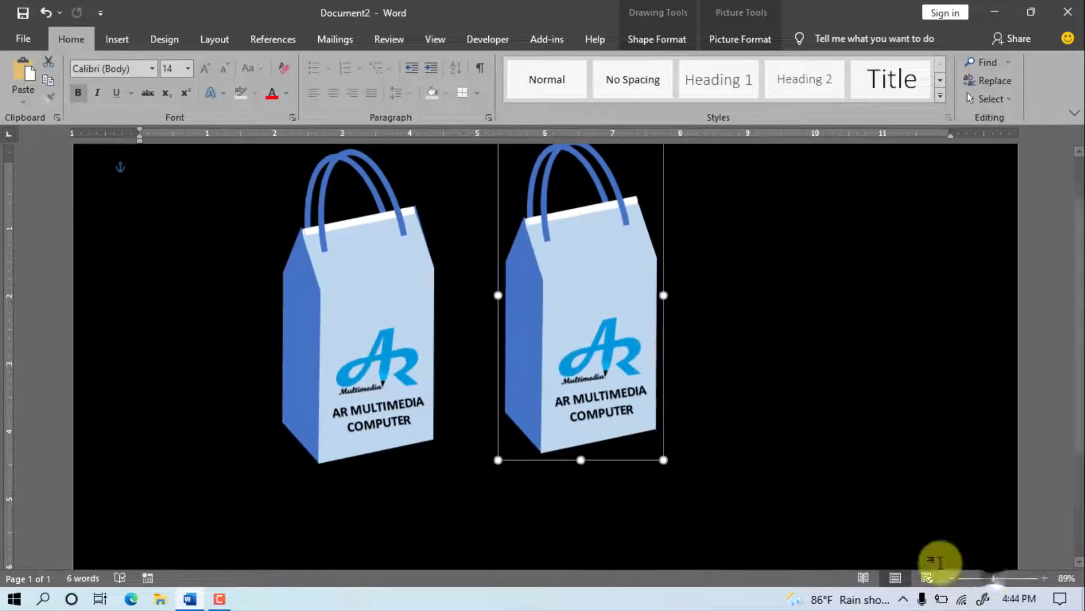
# Step: Shift both the right and left bags slightly to the right, then deselect them
pyautogui.moveTo(586, 347); pyautogui.dragTo(609, 346)
pyautogui.moveTo(375, 334); pyautogui.dragTo(400, 334)
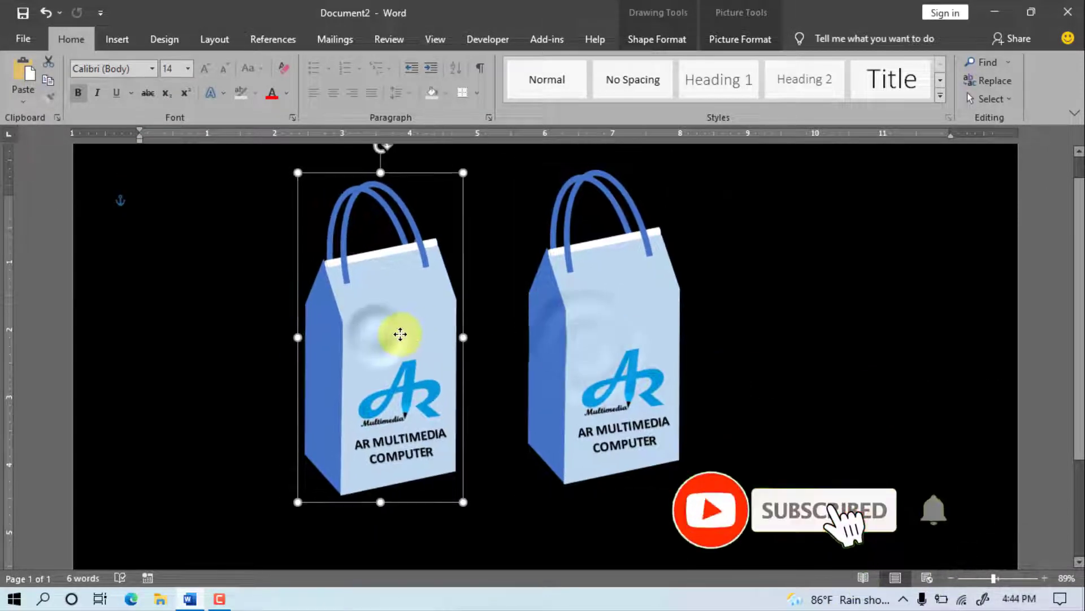
pyautogui.press('Escape')
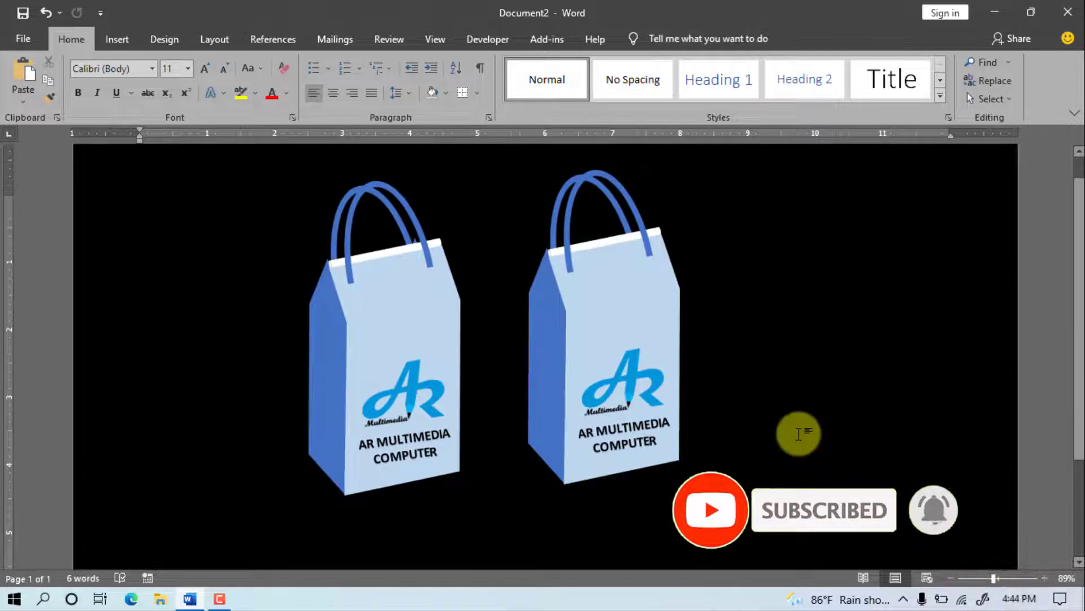
pyautogui.scroll(1, 798, 432)
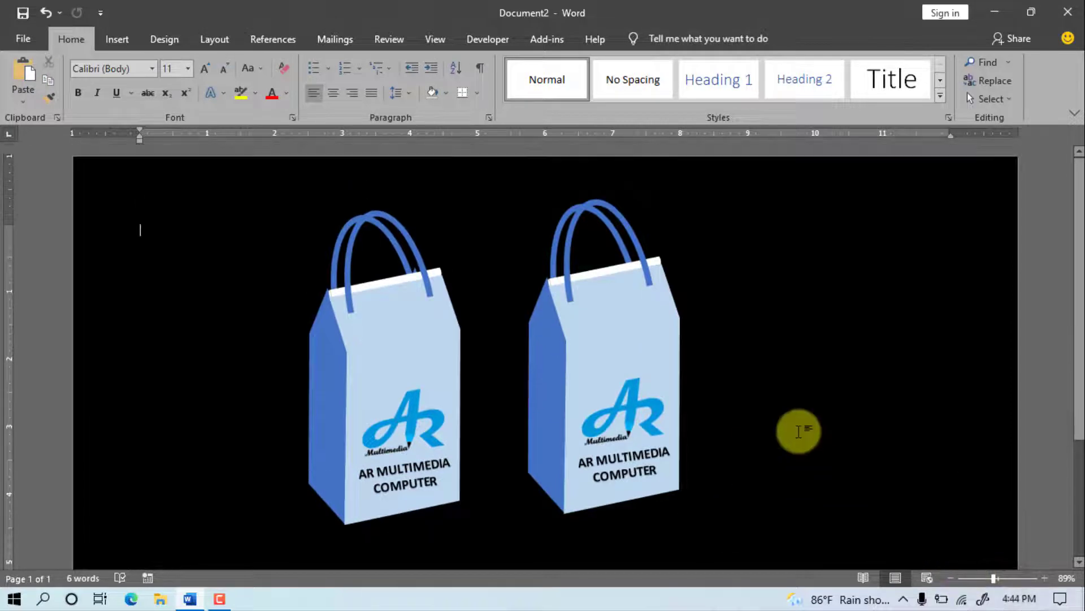
# Step: Draw a small no-fill oval ring at the left bag's handle end
pyautogui.click(117, 39)
pyautogui.click(209, 66)
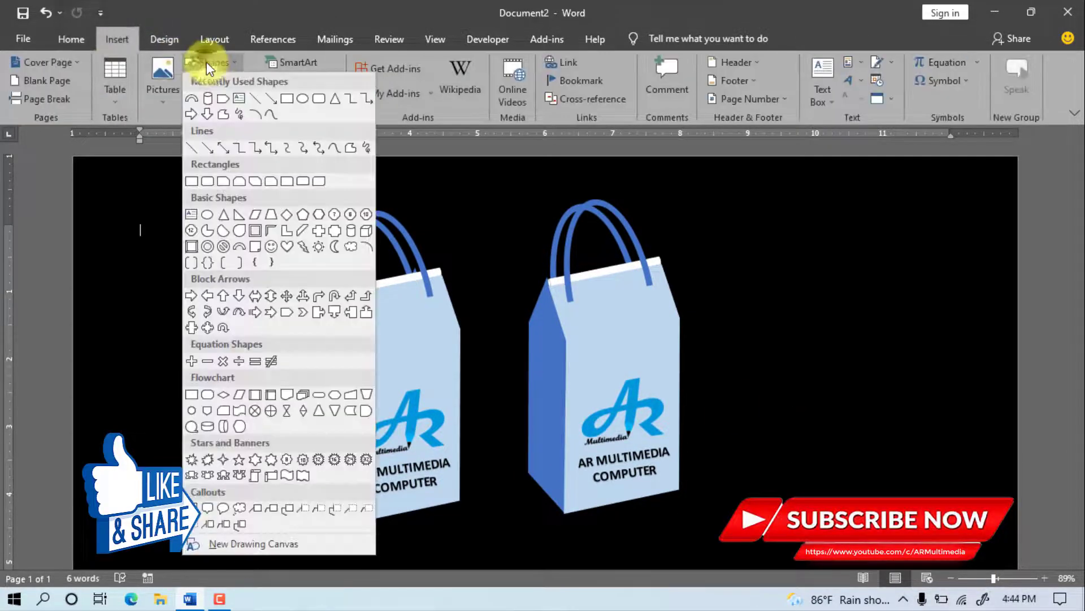
pyautogui.click(303, 98)
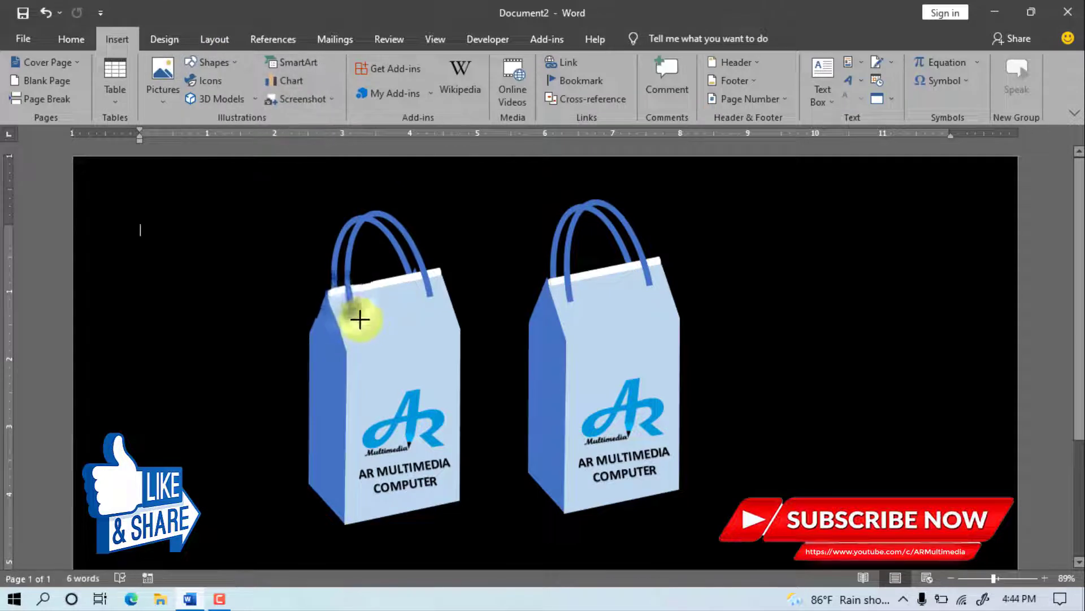
pyautogui.moveTo(356, 314); pyautogui.dragTo(344, 301)
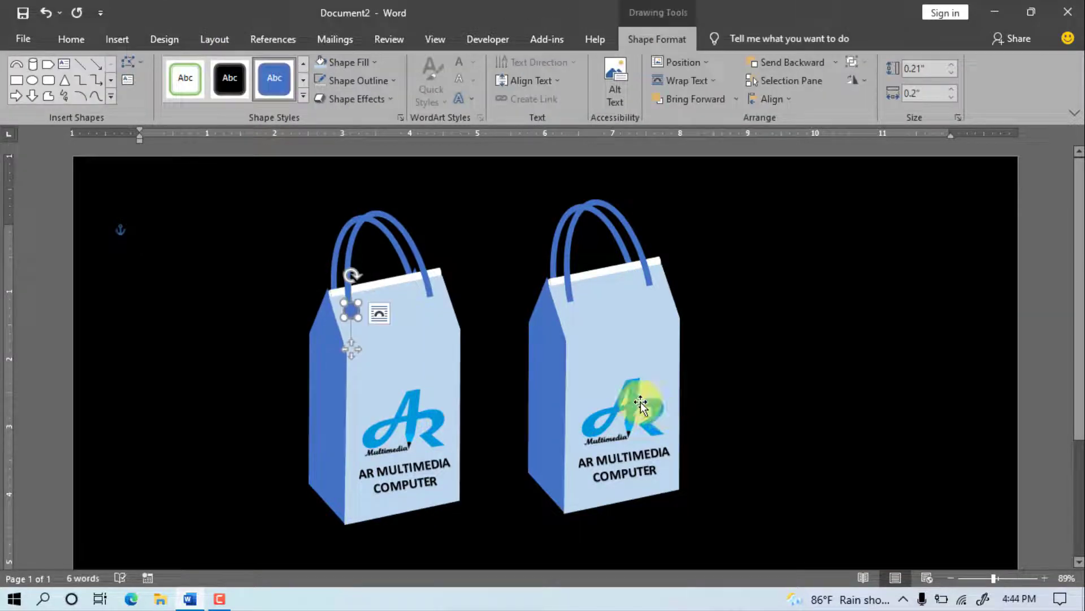
pyautogui.click(377, 62)
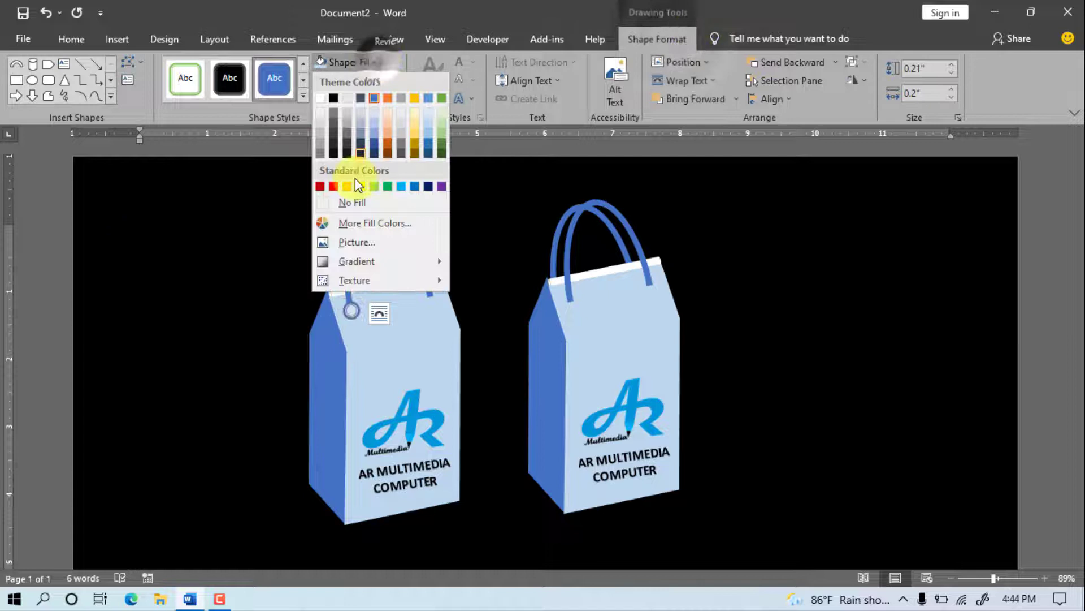
pyautogui.click(351, 200)
# Step: Paste ring copies onto the remaining handle ends, nudging the last one down onto the edge
pyautogui.click(71, 39)
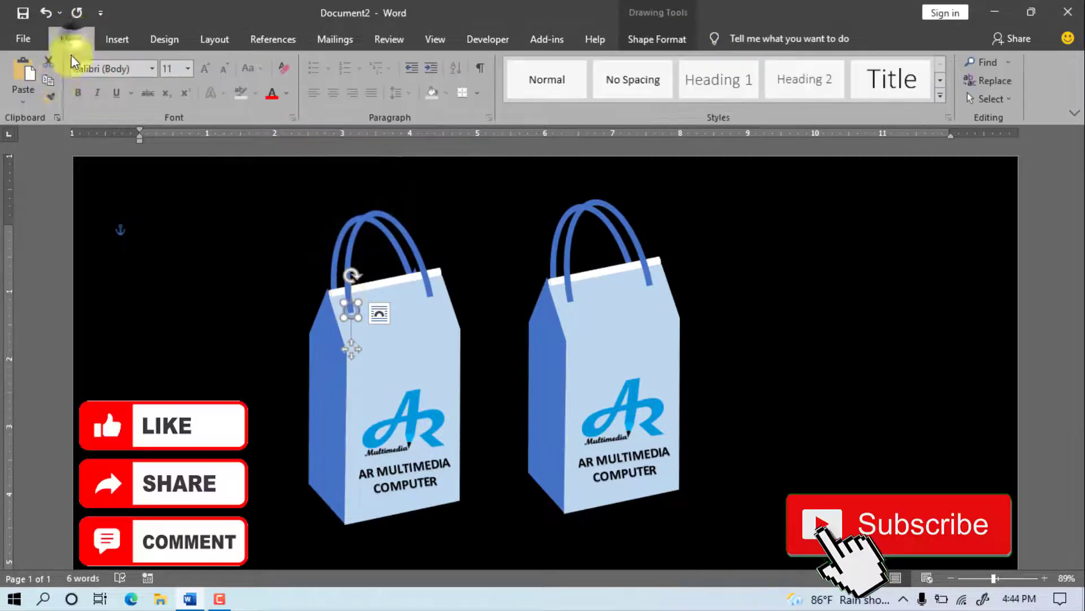
pyautogui.click(29, 79)
pyautogui.moveTo(354, 310); pyautogui.dragTo(646, 280)
pyautogui.hotkey('ctrl', 'v')
pyautogui.click(22, 76)
pyautogui.press('Down')
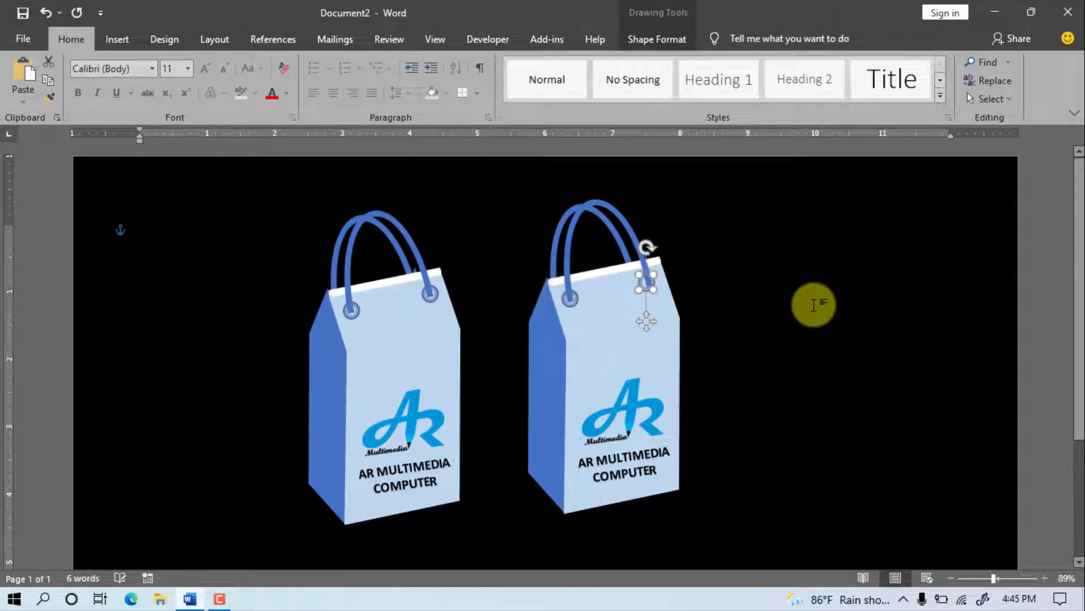
# Step: Select both bags and apply the Half Reflection: Touching picture effect
pyautogui.click(808, 310)
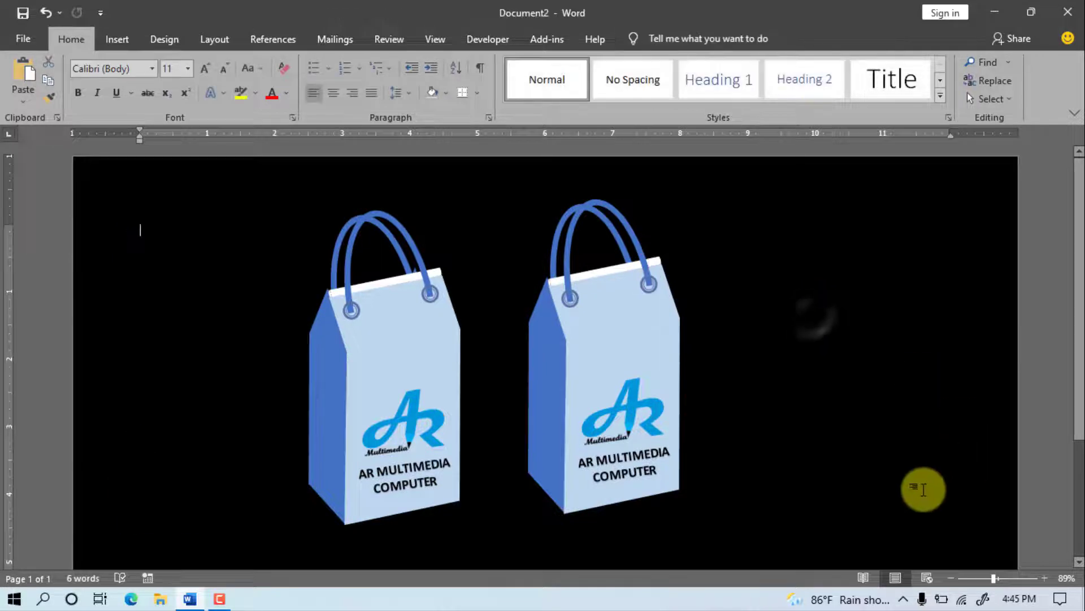
pyautogui.click(364, 371)
pyautogui.keyDown('shift'); pyautogui.click(538, 359); pyautogui.keyUp('shift')
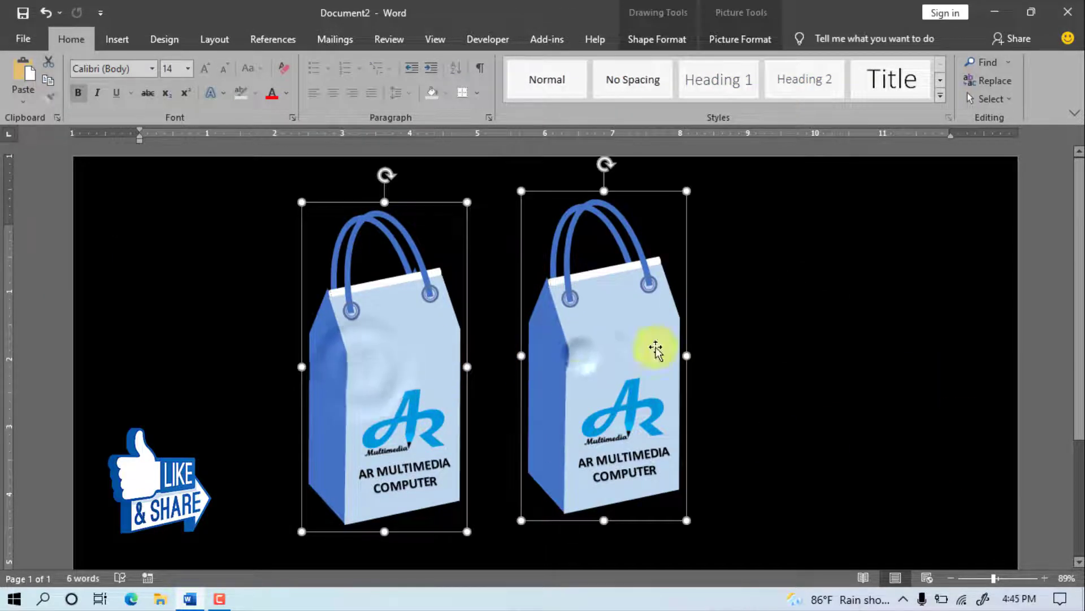
pyautogui.click(741, 41)
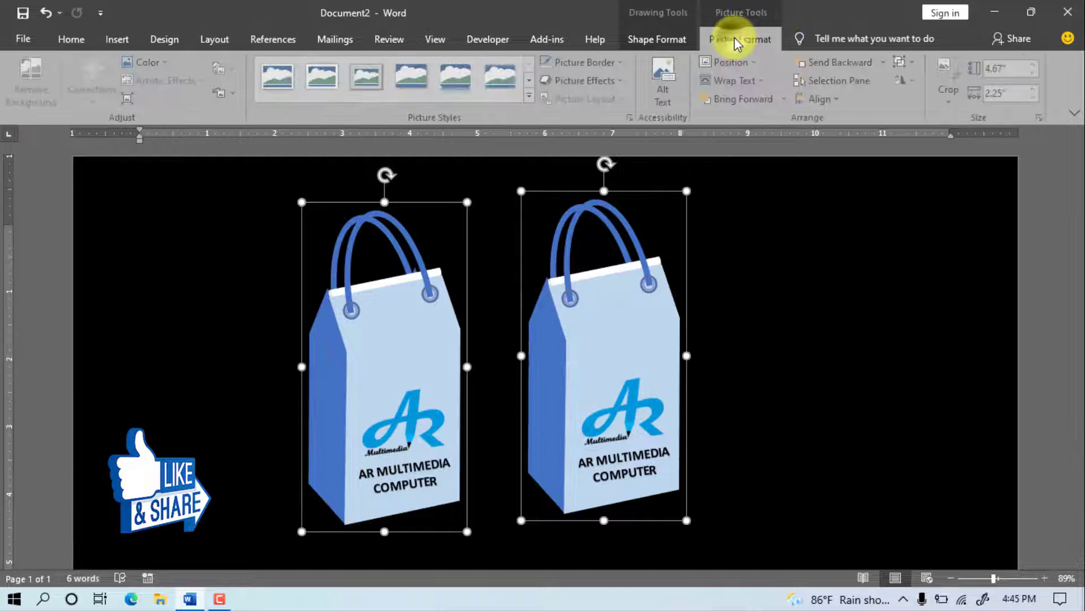
pyautogui.click(574, 80)
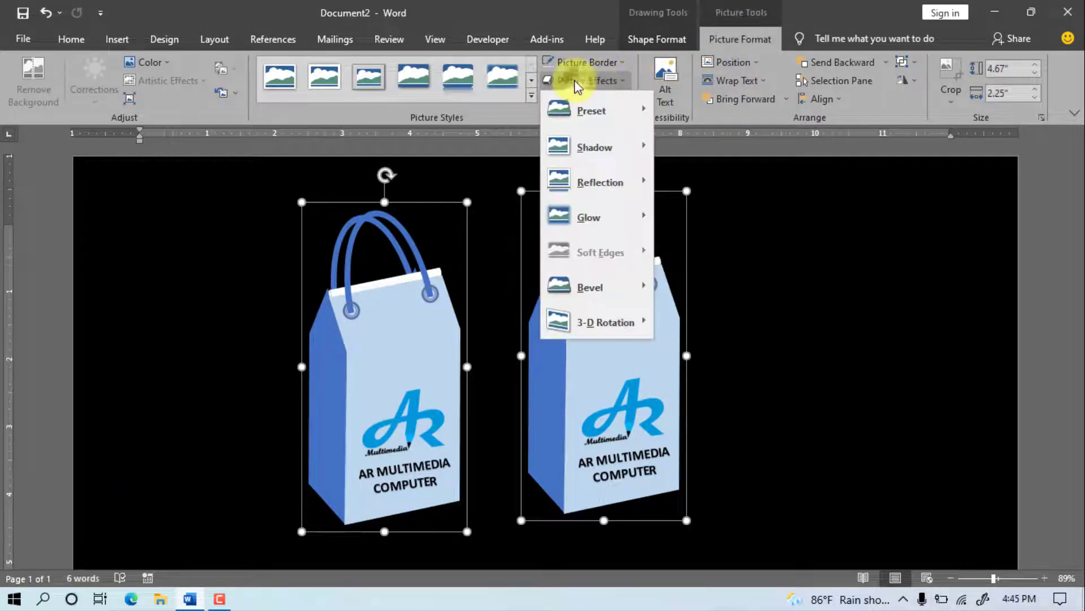
pyautogui.moveTo(598, 178)
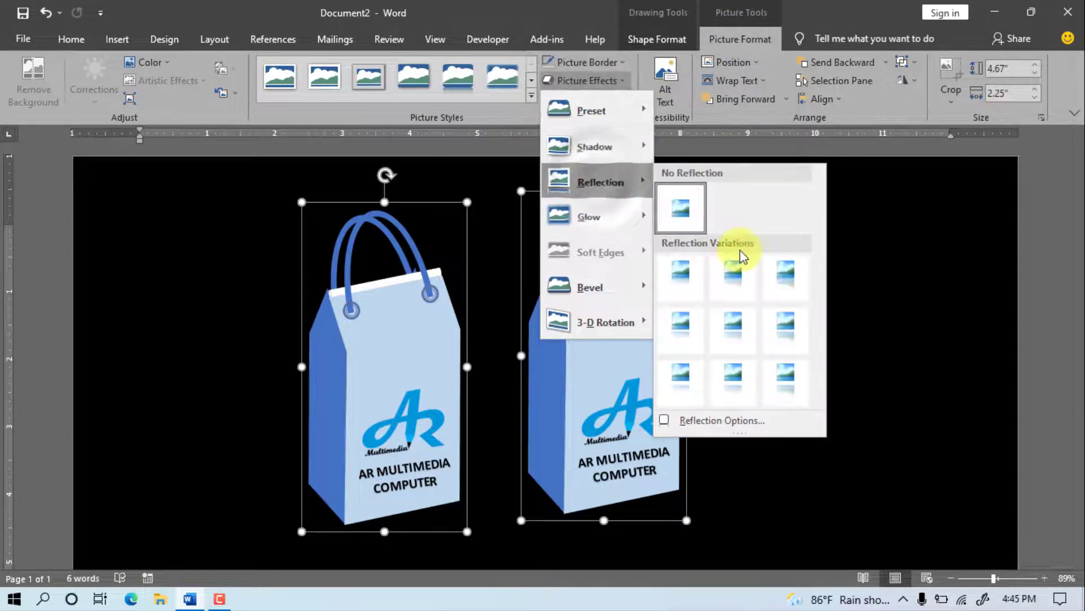
pyautogui.click(735, 268)
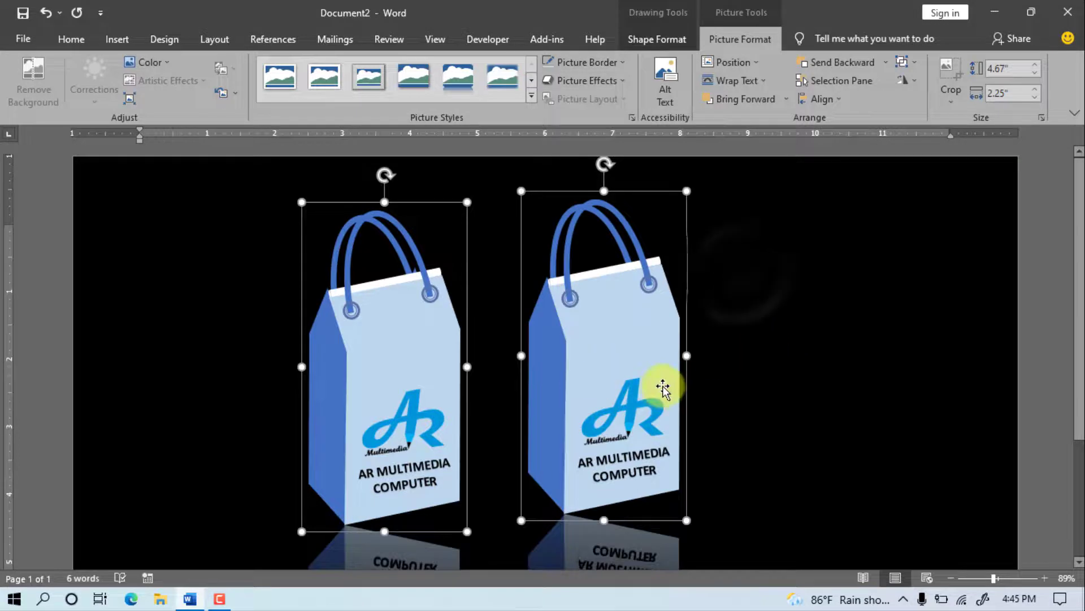
# Step: Add an Offset: Bottom Left outer shadow to both bags, then deselect them
pyautogui.click(616, 80)
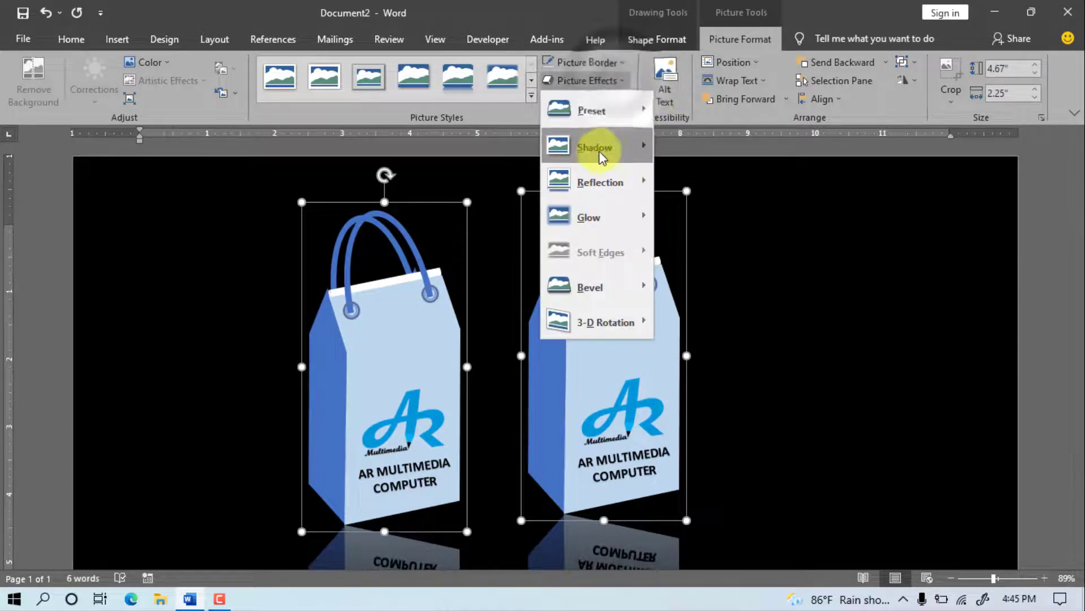
pyautogui.moveTo(610, 154)
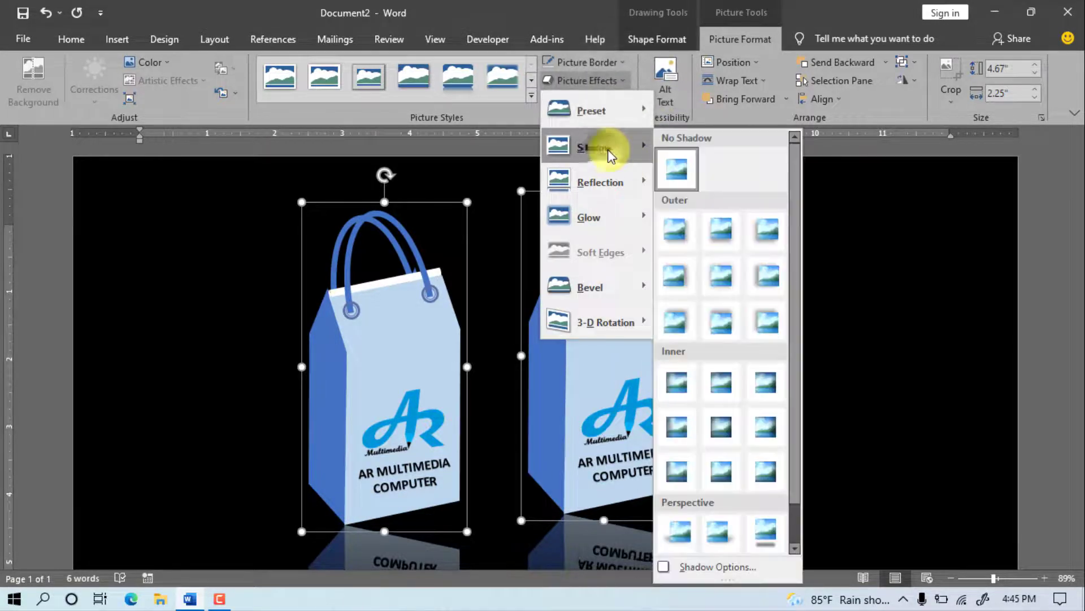
pyautogui.click(760, 231)
pyautogui.click(875, 386)
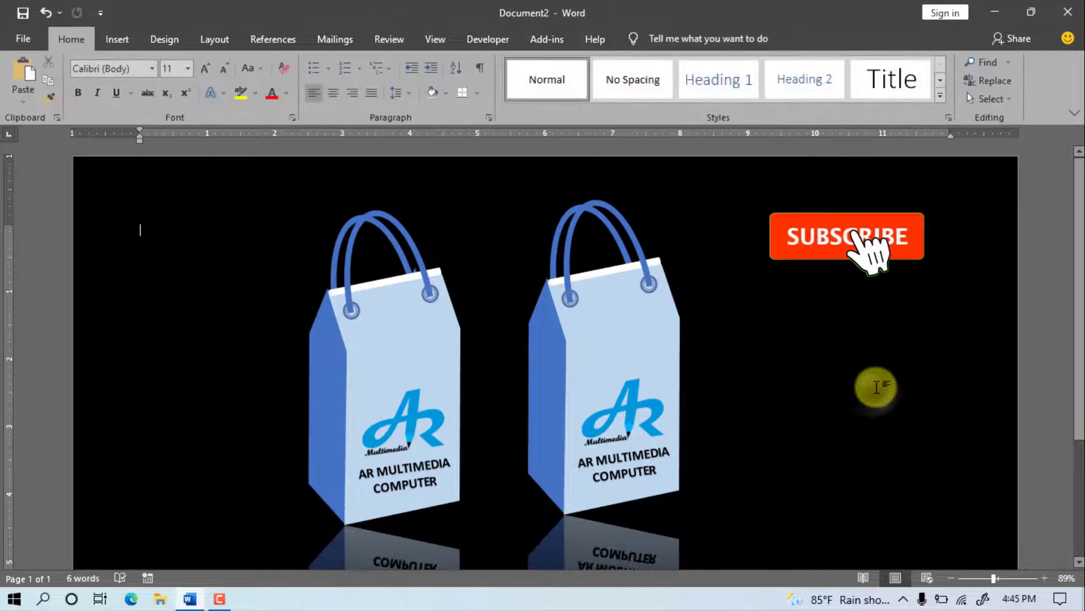
# Step: Save the document to the Desktop under the name 'Shopping Bag design'
pyautogui.click(23, 38)
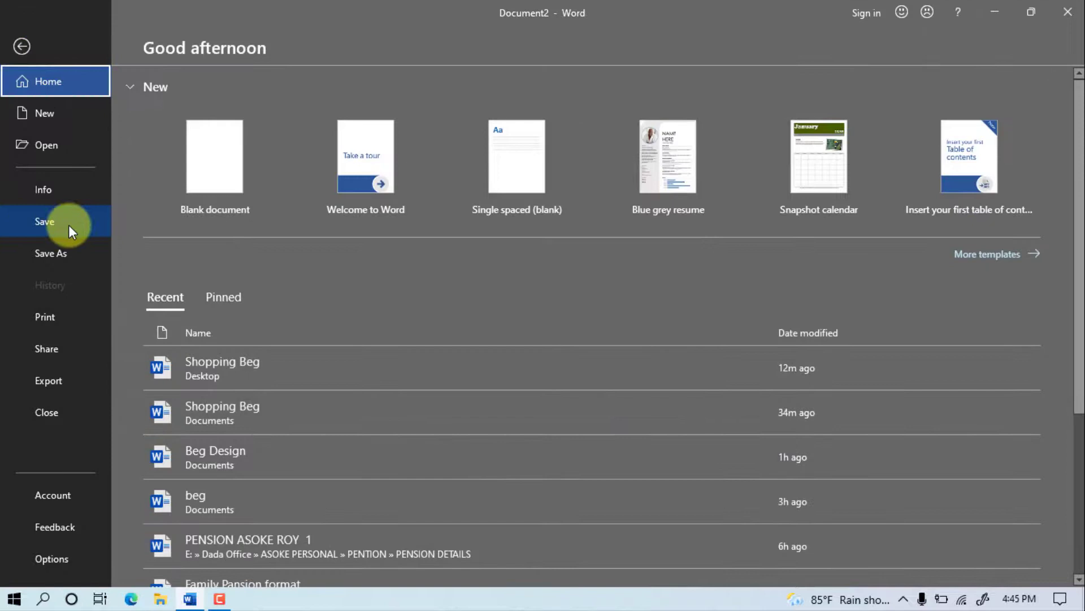
pyautogui.click(46, 223)
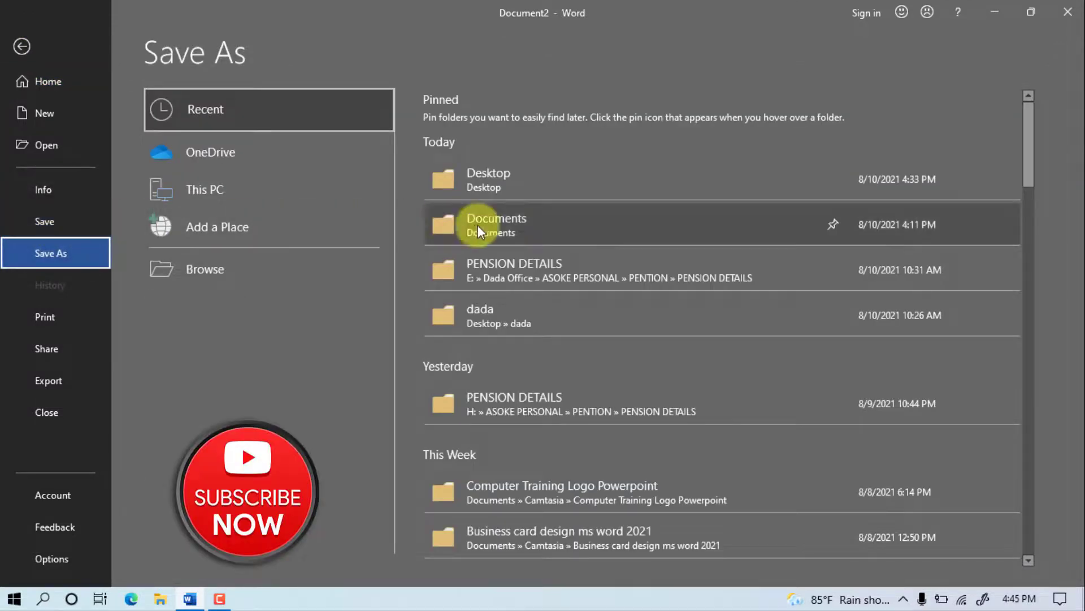
pyautogui.click(494, 175)
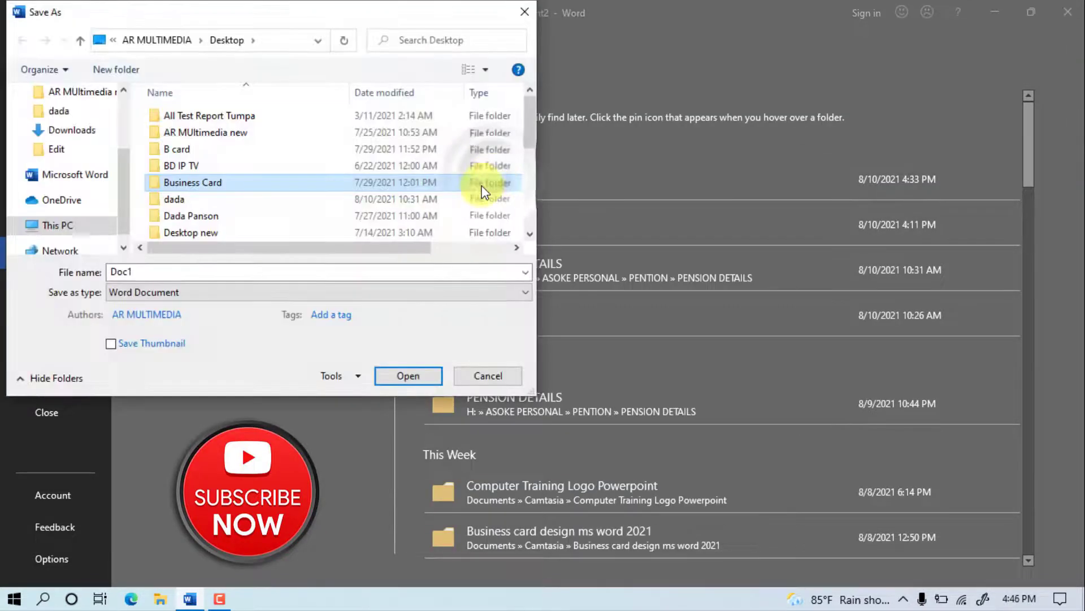
pyautogui.write('Sho')
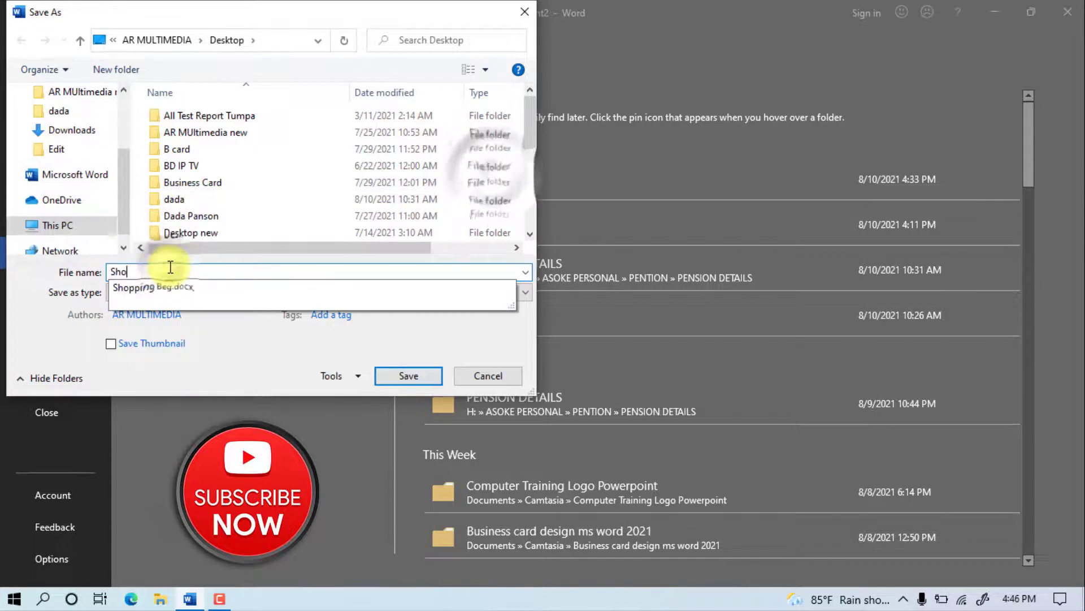
pyautogui.write('pping Bag design')
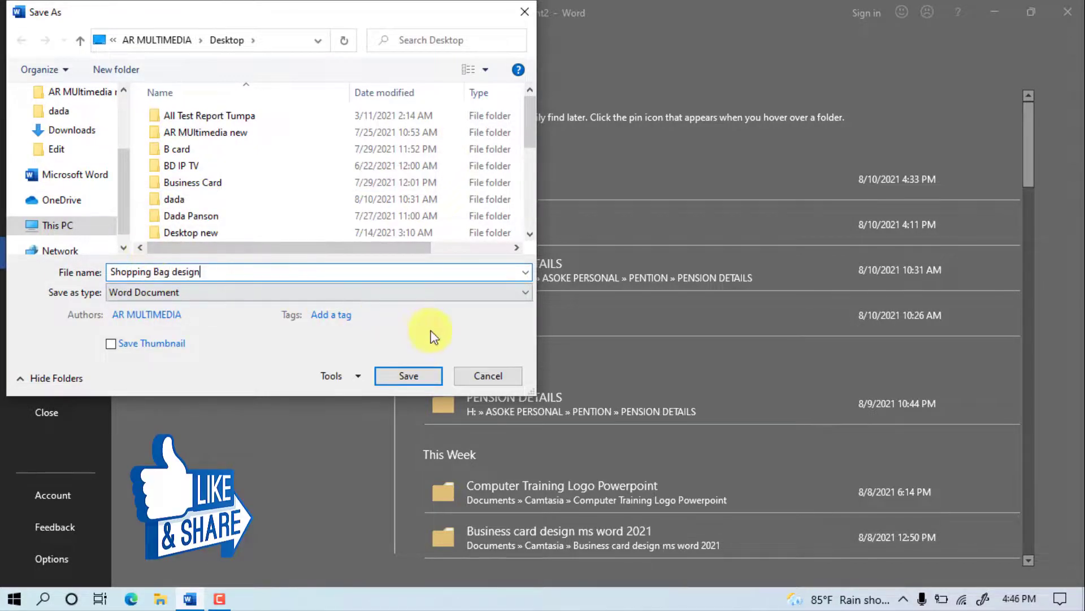
pyautogui.click(408, 375)
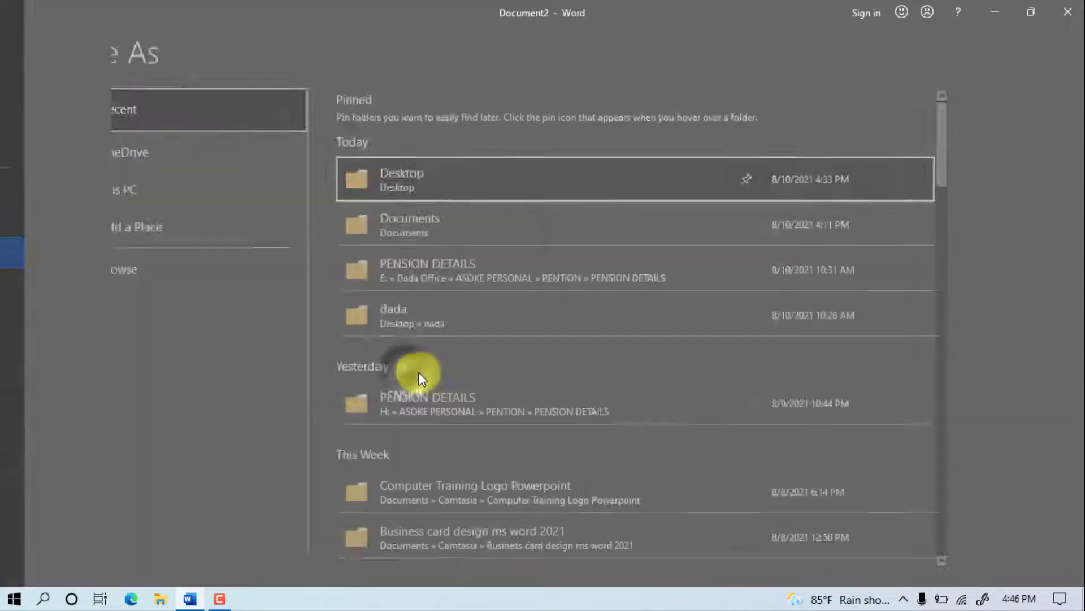